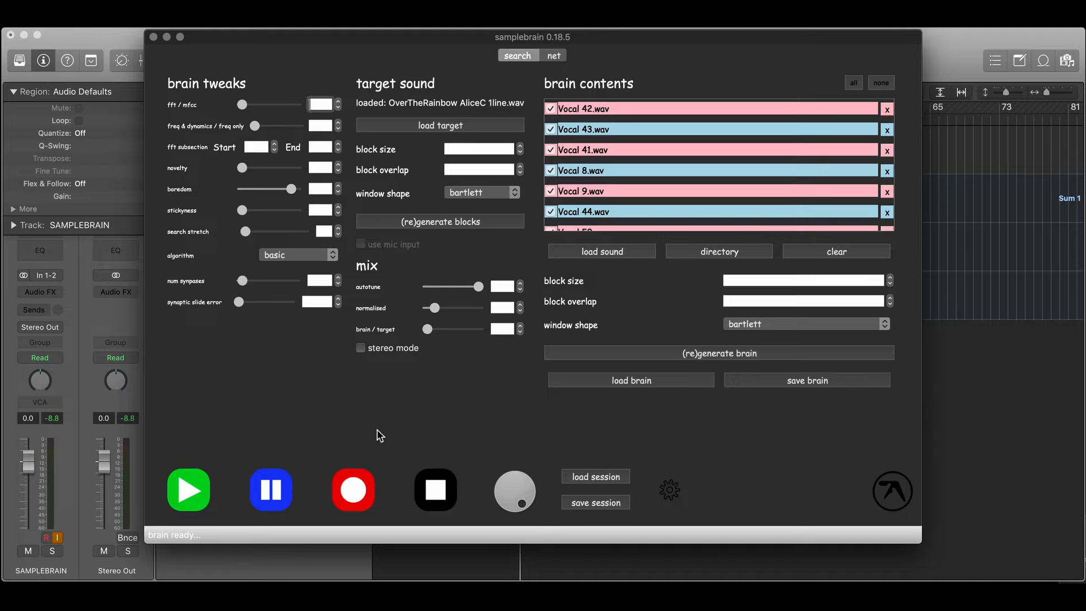
# - Start a recording and browse to the SampleBrain/OUTPUTS folder in Documents as its save location
pyautogui.click(354, 491)
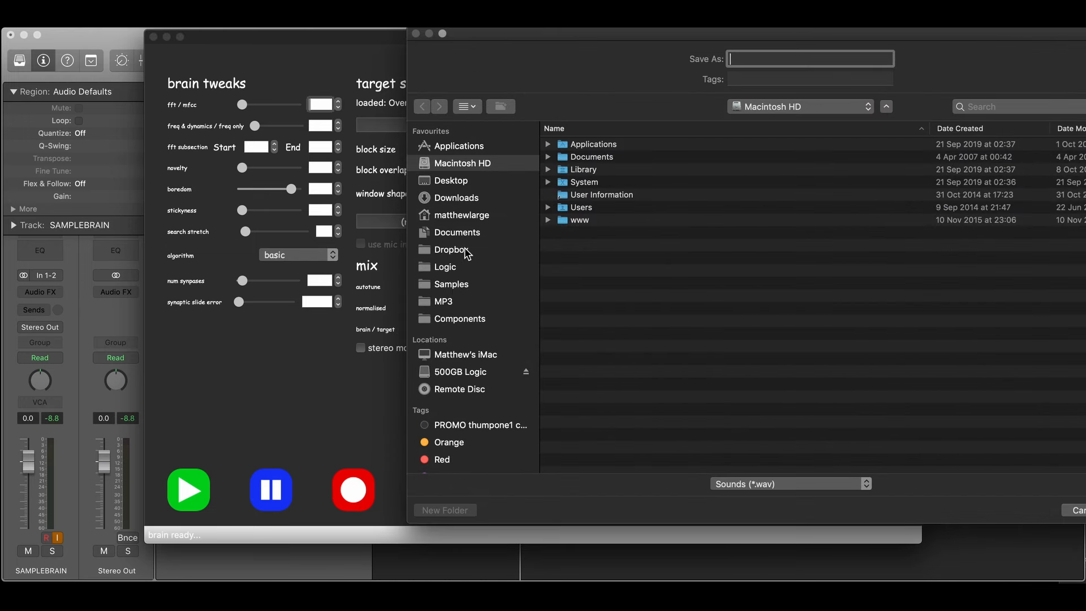
pyautogui.click(470, 232)
pyautogui.scroll(-15, 633, 322)
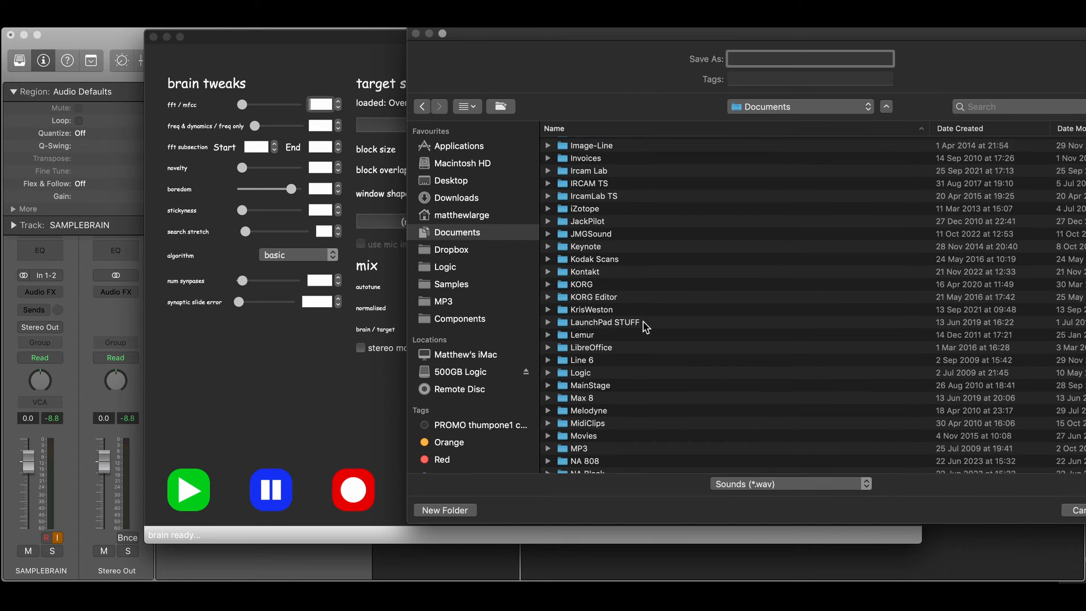
pyautogui.scroll(-8, 644, 326)
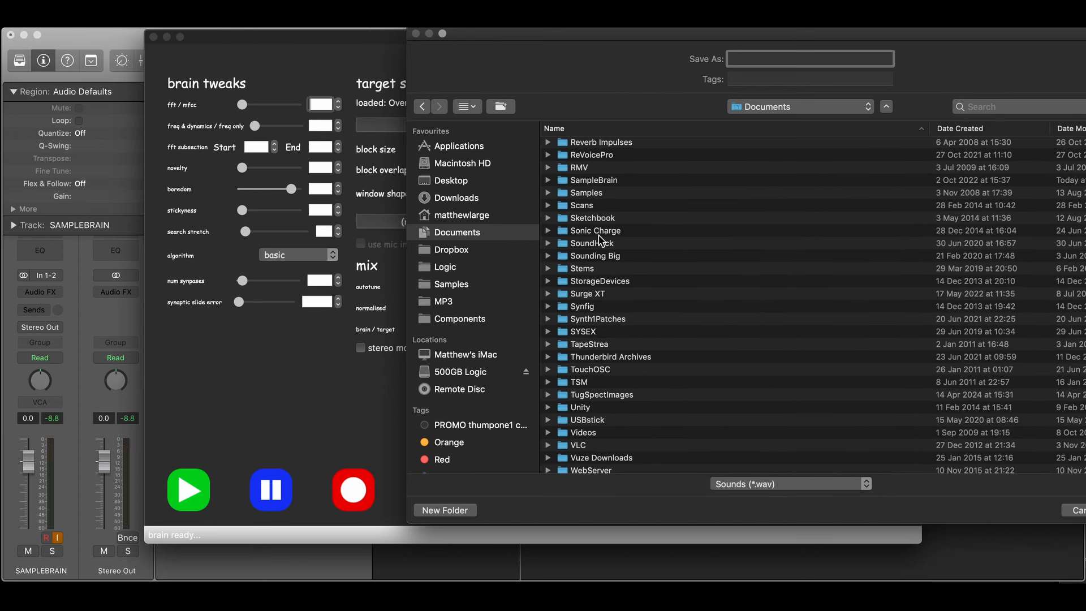
pyautogui.doubleClick(605, 180)
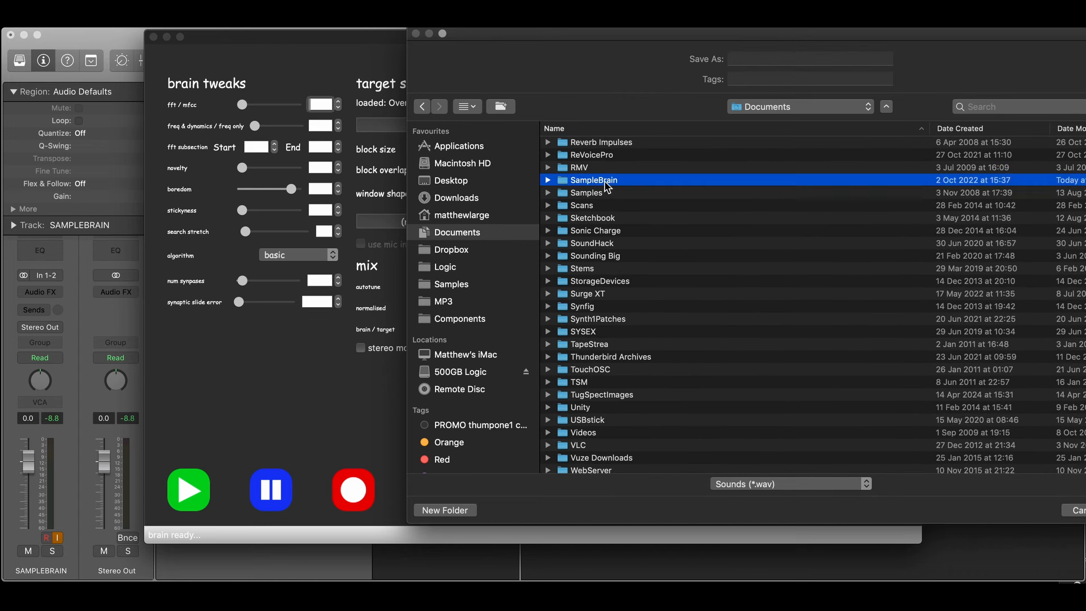
pyautogui.doubleClick(604, 205)
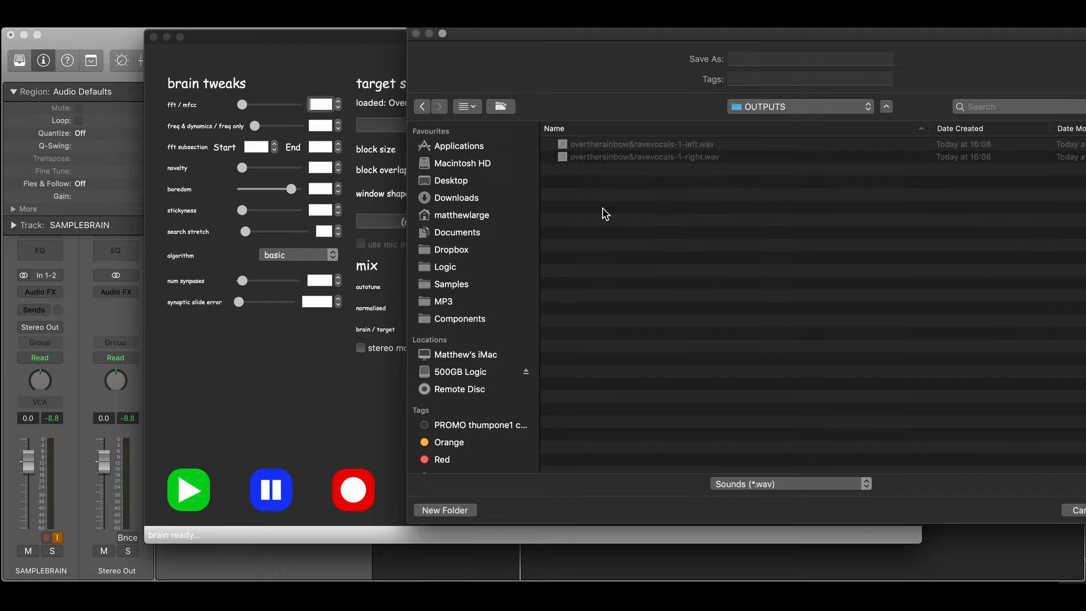
pyautogui.press('Return')
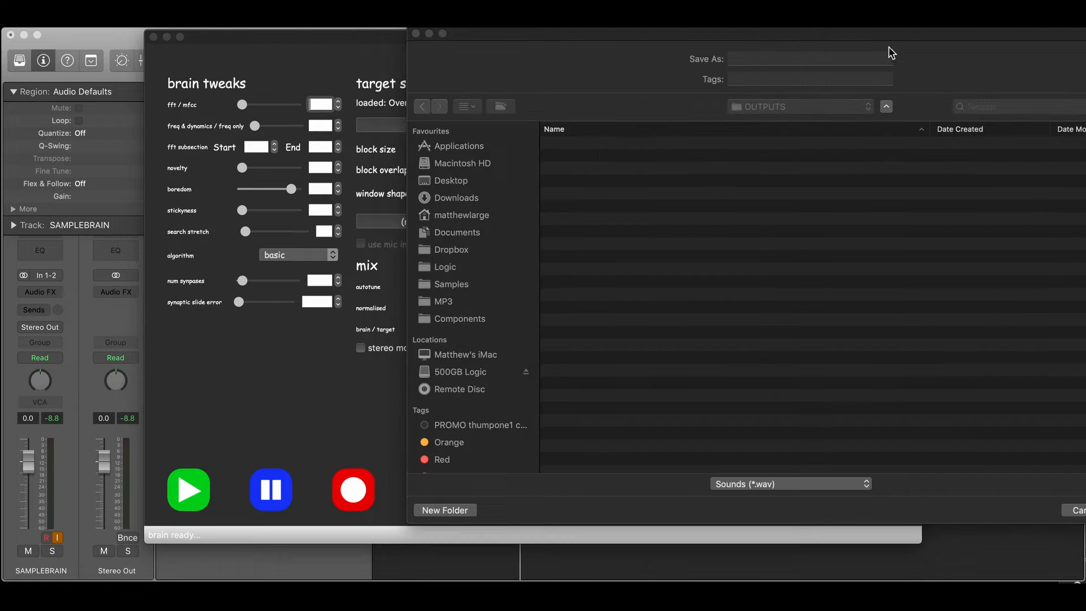
# - Name the recording overtherainbow&ravevox and save it in the OUTPUTS folder as a WAV sound
pyautogui.click(758, 57)
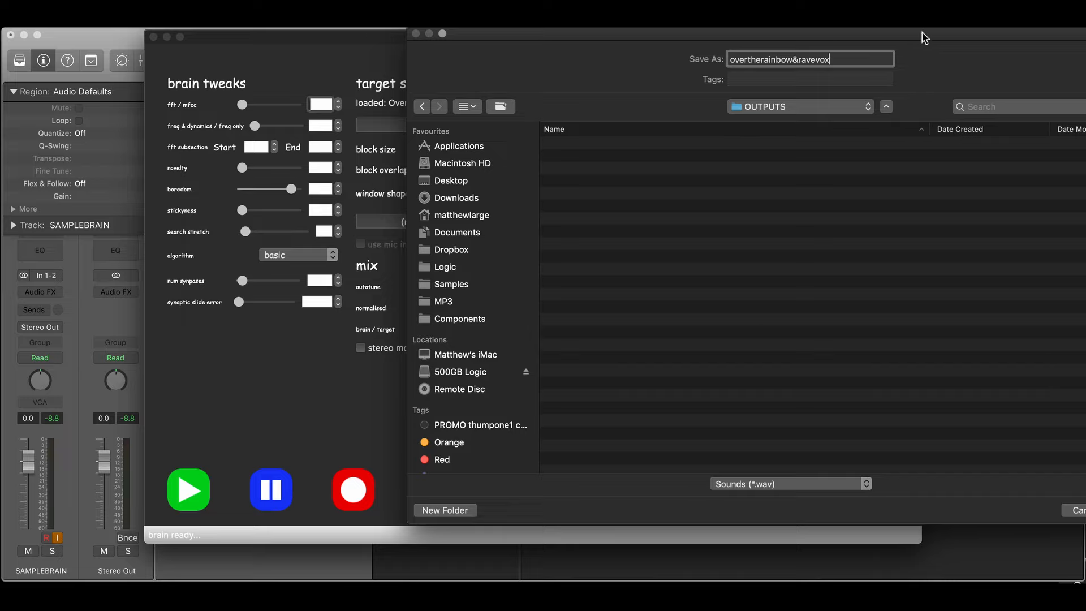
pyautogui.moveTo(924, 38); pyautogui.dragTo(836, 40)
pyautogui.click(1053, 512)
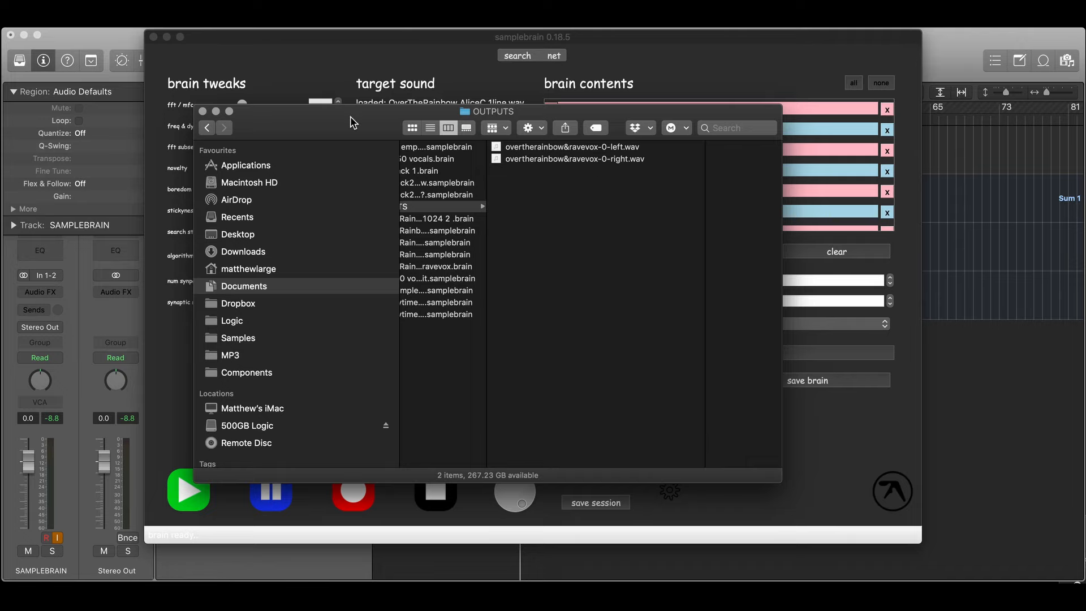
# - Check the recorded files in the OUTPUTS folder window, move it aside, and enable stereo mode in the mix settings
pyautogui.moveTo(351, 117); pyautogui.dragTo(1085, 81)
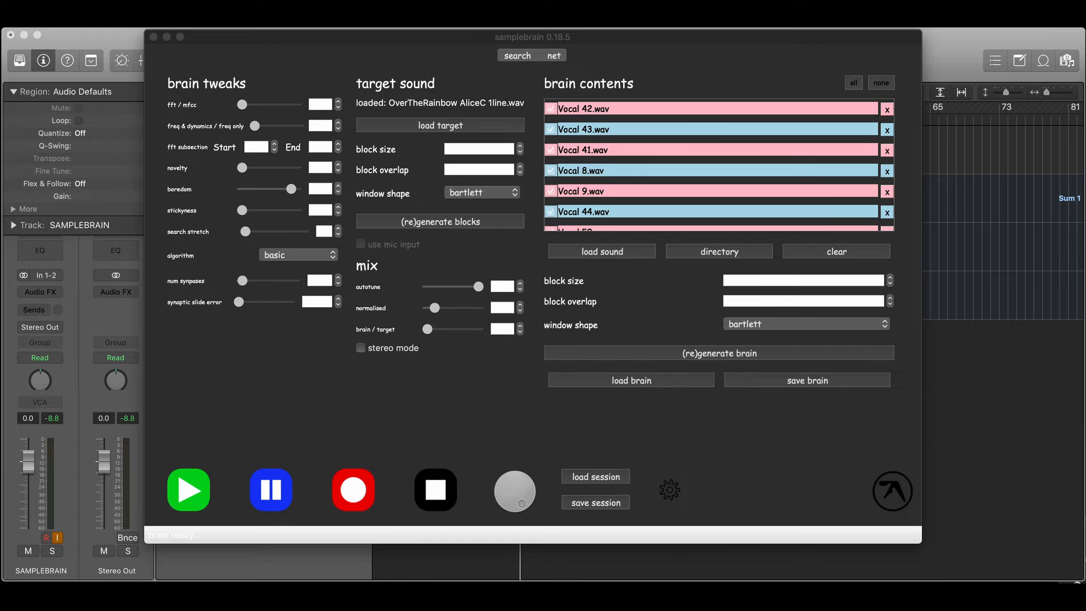
pyautogui.moveTo(1085, 84); pyautogui.dragTo(428, 122)
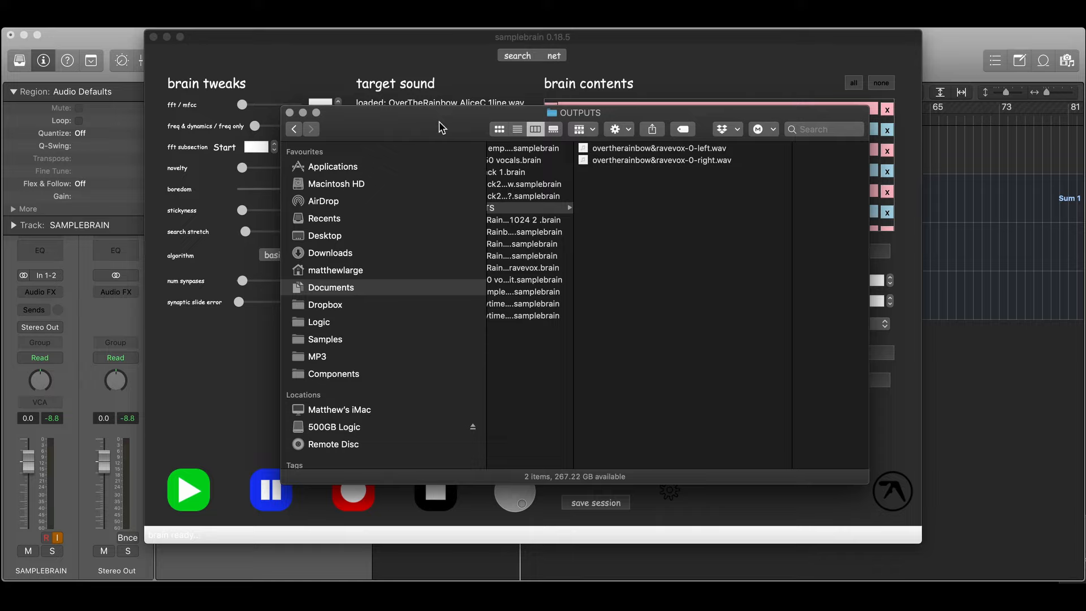
pyautogui.moveTo(440, 123); pyautogui.dragTo(1085, 170)
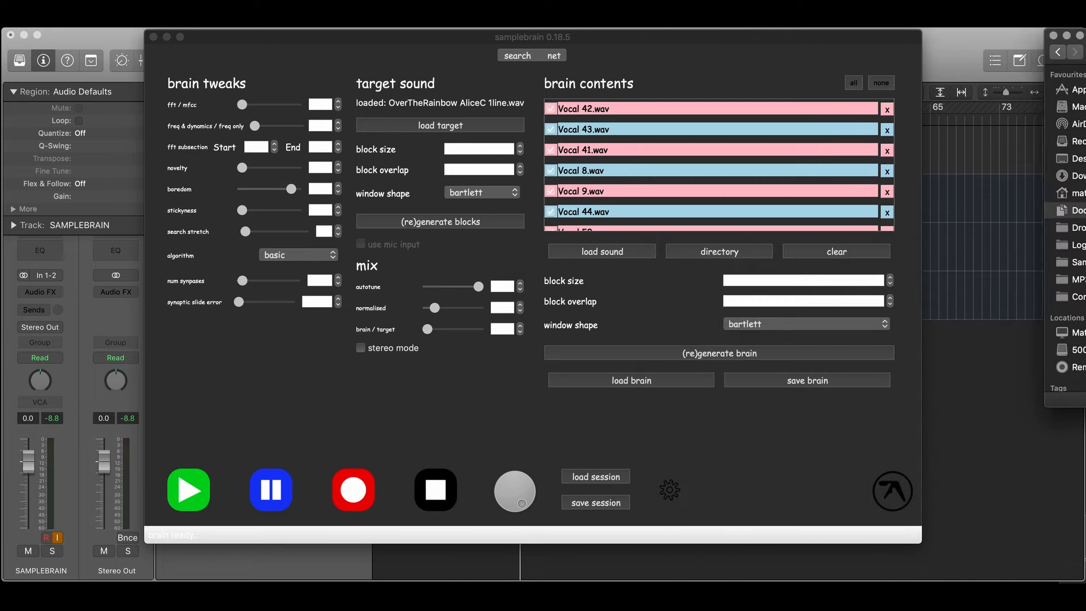
pyautogui.click(362, 347)
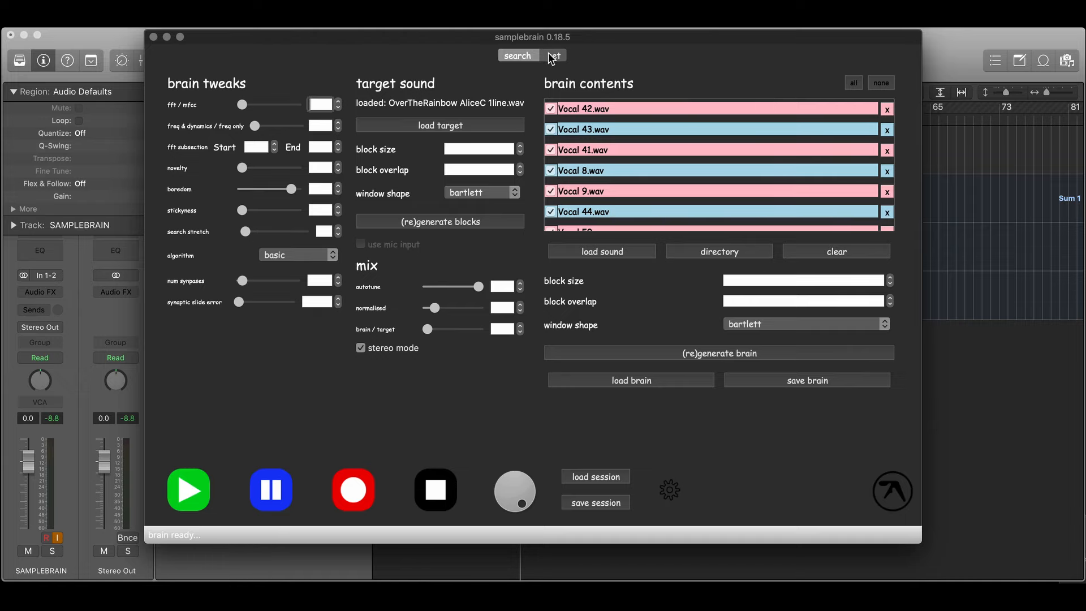
# - View the details of overtherainbow&ravevox-0-left.wav in the OUTPUTS folder, and move the folder window aside
pyautogui.moveTo(1085, 107); pyautogui.dragTo(517, 140)
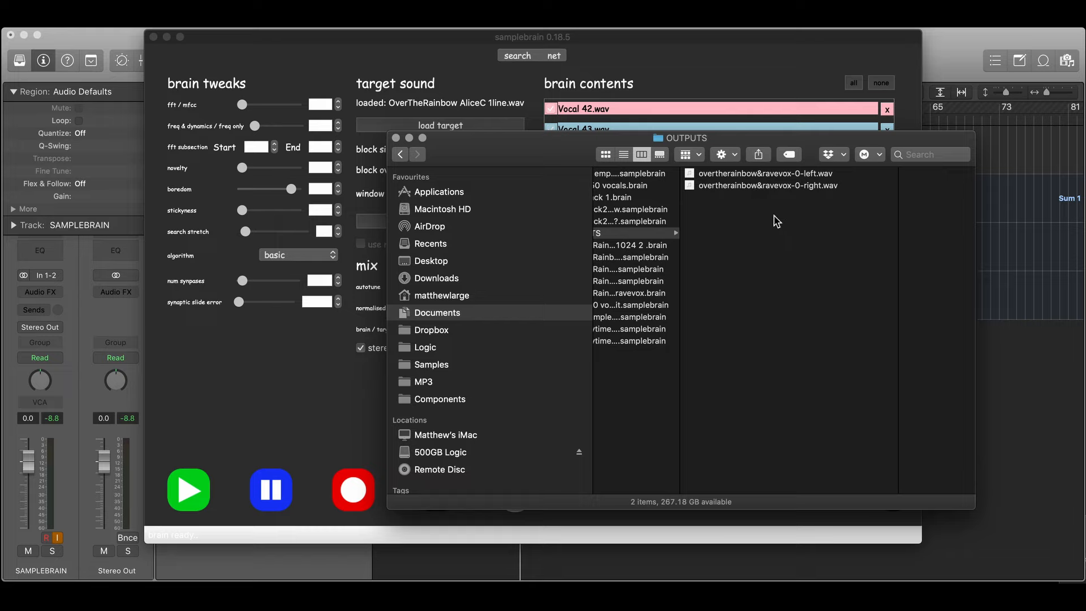
pyautogui.click(773, 174)
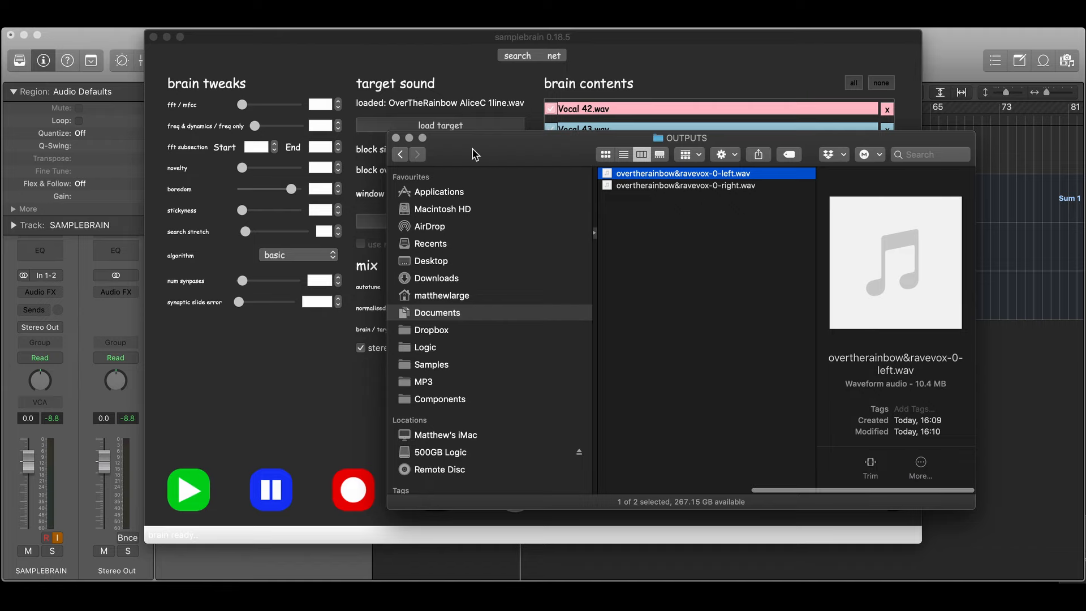
pyautogui.moveTo(478, 151); pyautogui.dragTo(1085, 131)
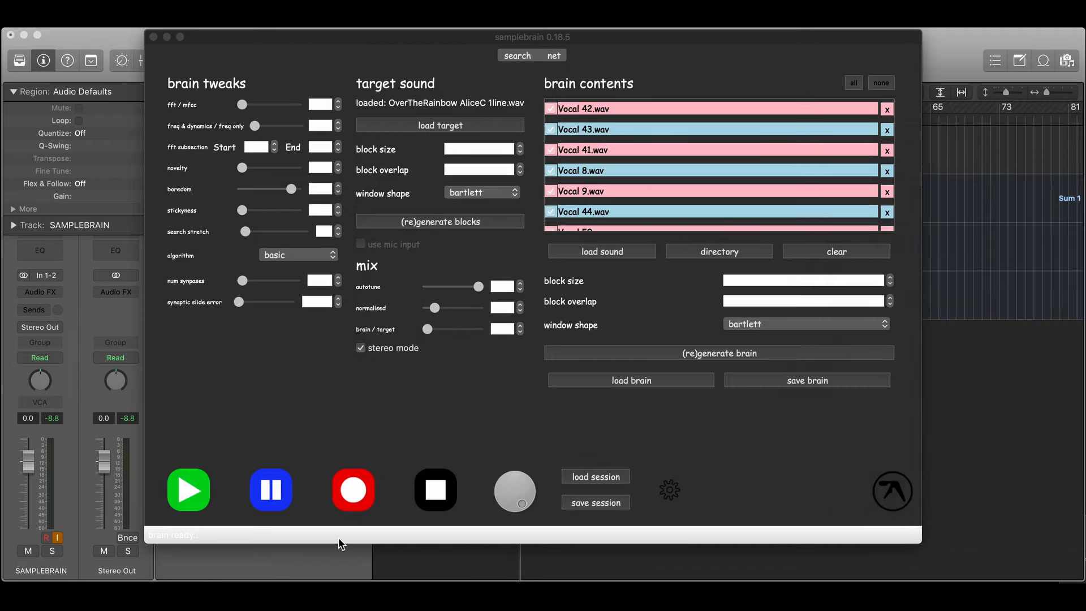
# - Check the brain/target mix control and stop the samplebrain output
pyautogui.click(428, 329)
pyautogui.moveTo(427, 329)
pyautogui.mouseDown()
pyautogui.moveTo(468, 335)
pyautogui.moveTo(426, 328)
pyautogui.mouseUp()
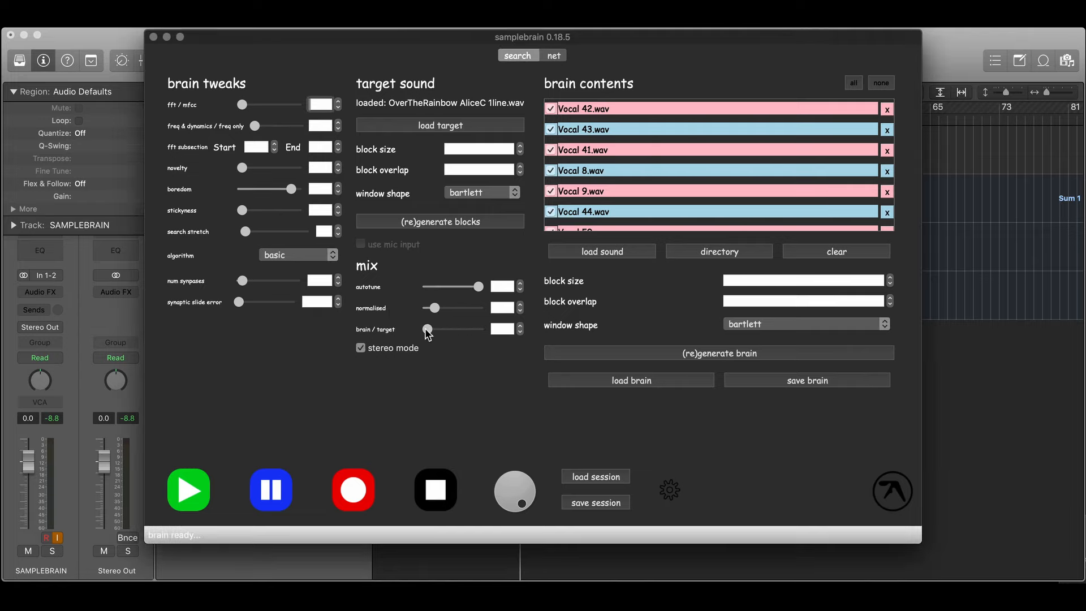
pyautogui.click(435, 494)
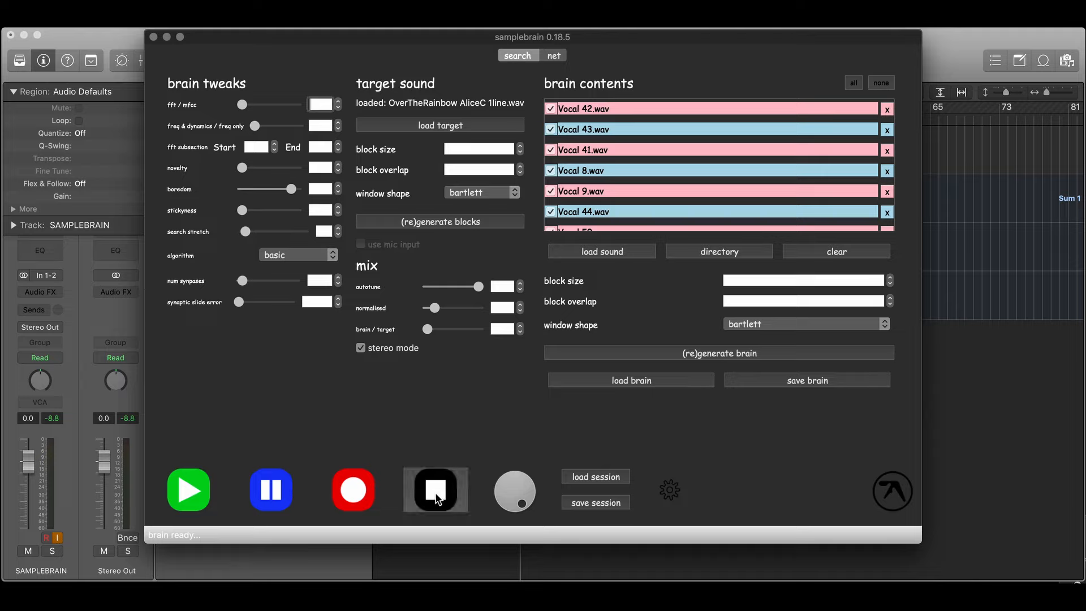
# - Switch to Logic Pro and import the left and right ravevox WAV files onto existing tracks 3 and 4 at bar 1
pyautogui.click(951, 60)
pyautogui.press('super+Tab')
pyautogui.moveTo(615, 226); pyautogui.dragTo(571, 355)
pyautogui.keyDown('shift'); pyautogui.click(738, 395); pyautogui.keyUp('shift')
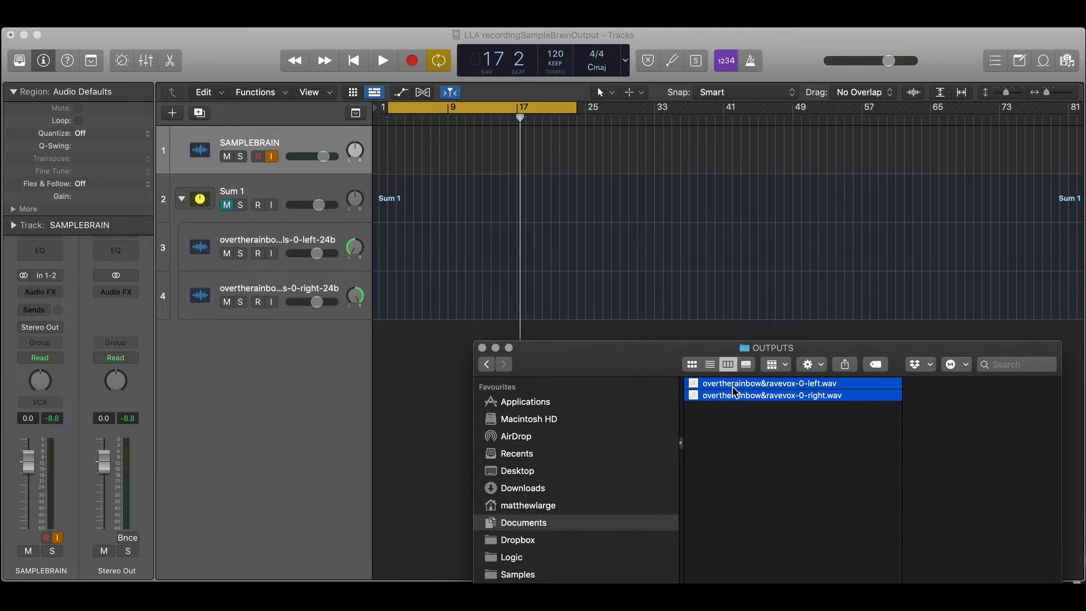
pyautogui.moveTo(721, 383); pyautogui.dragTo(380, 269)
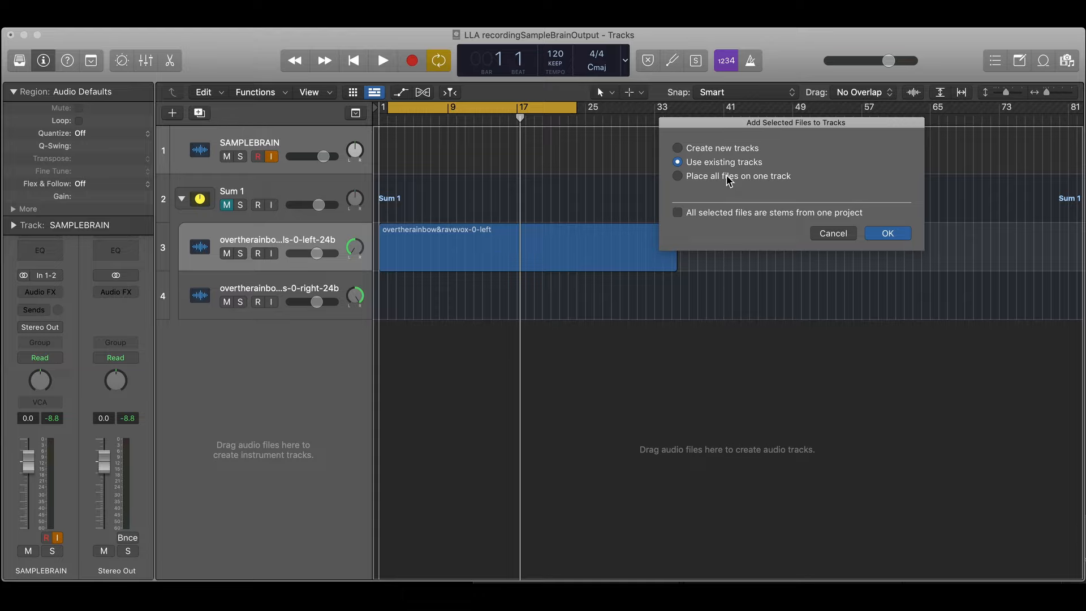
pyautogui.click(888, 234)
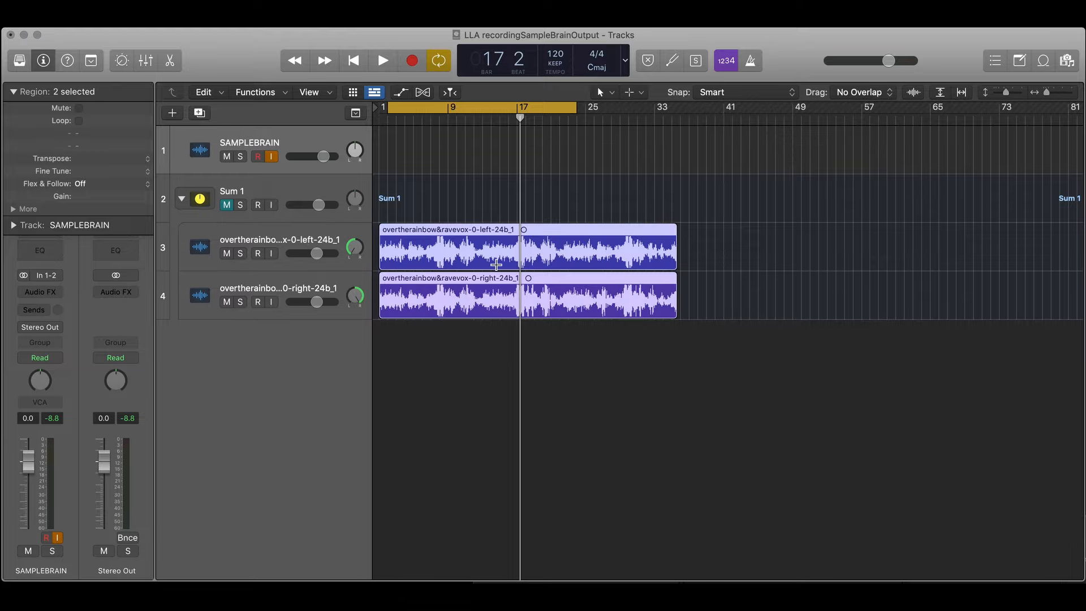
# - Play the imported regions from about bar 7 with Sum 1 unmuted, and lower the Sum 1 volume to -2.8 dB
pyautogui.scroll(8, 497, 265)
pyautogui.hscroll(-10, 511, 265)
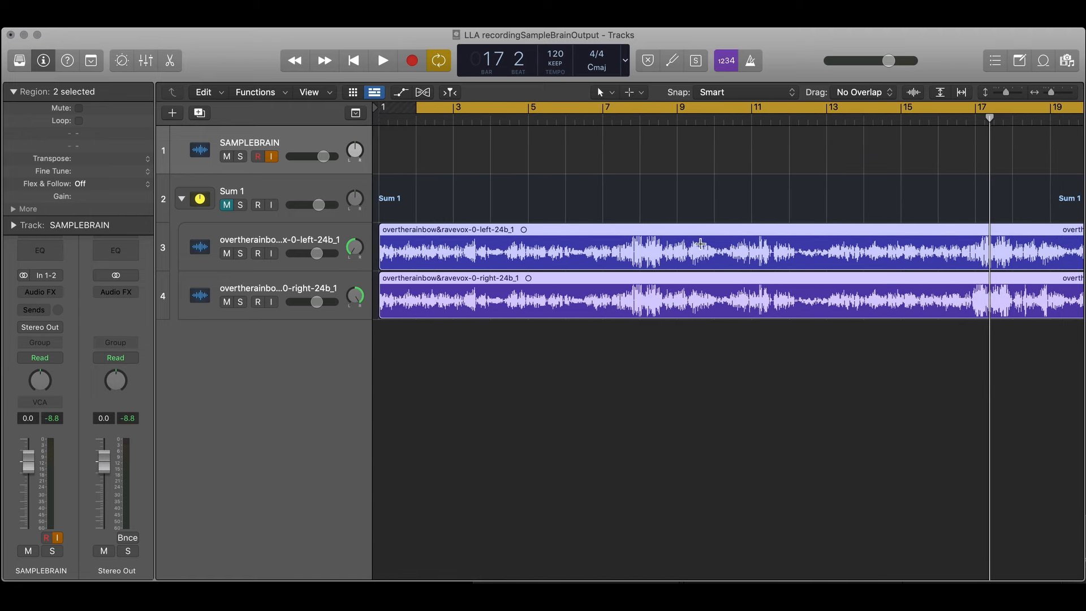
pyautogui.click(612, 118)
pyautogui.press('space')
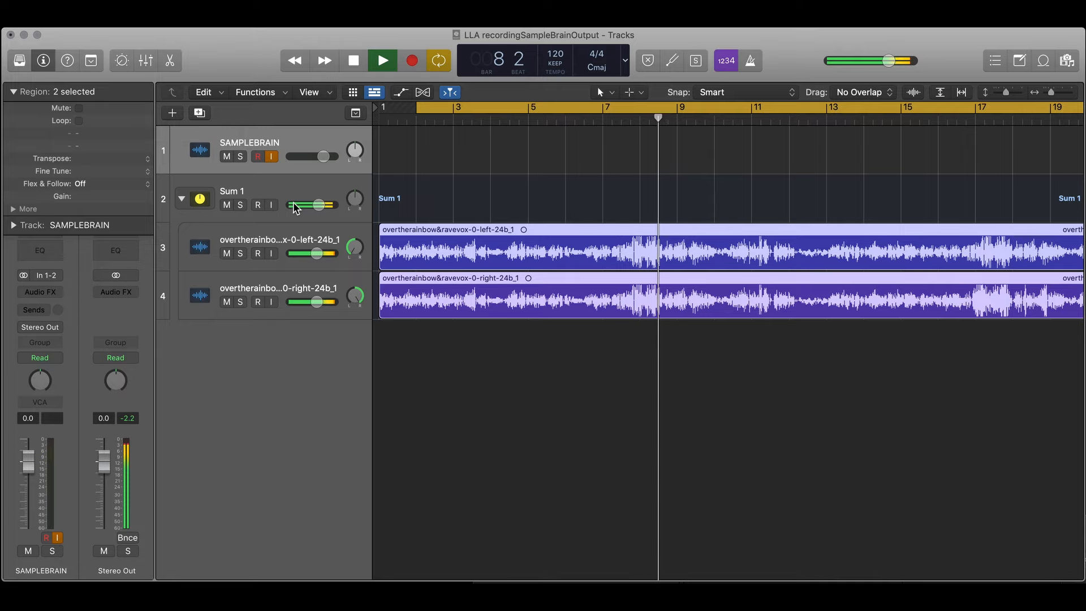
pyautogui.moveTo(319, 205); pyautogui.dragTo(318, 206)
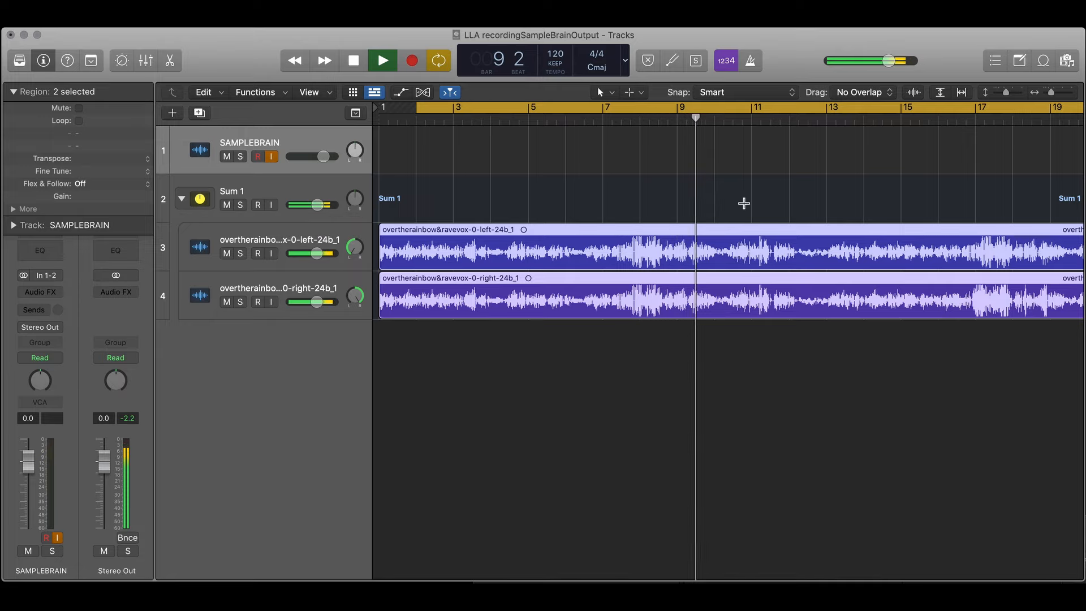
# - Listen to the imported regions from about bar 15 onward, and stop playback
pyautogui.hscroll(5, 744, 203)
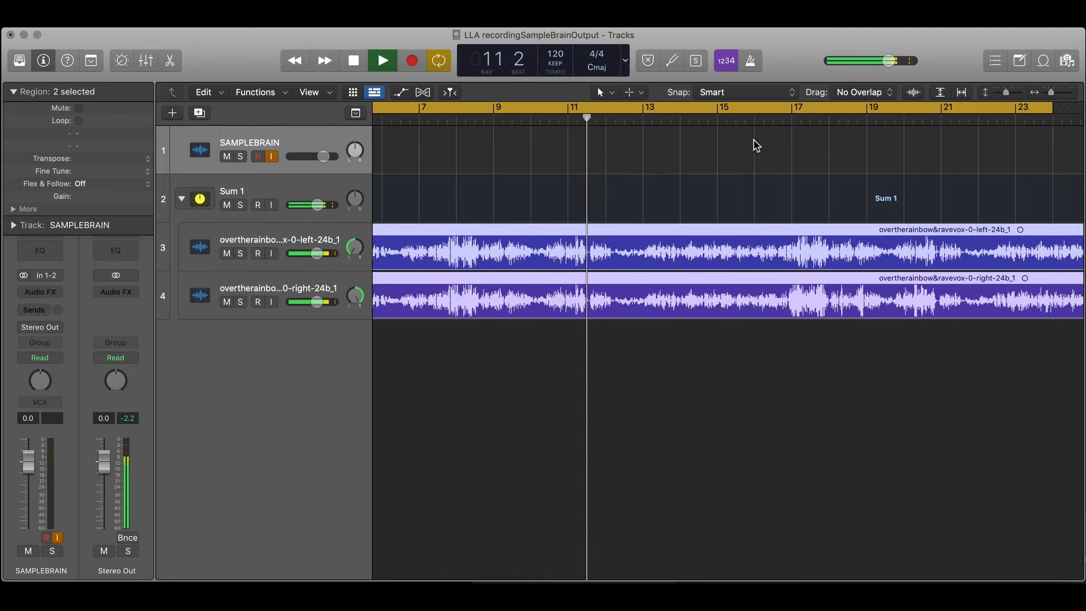
pyautogui.click(721, 120)
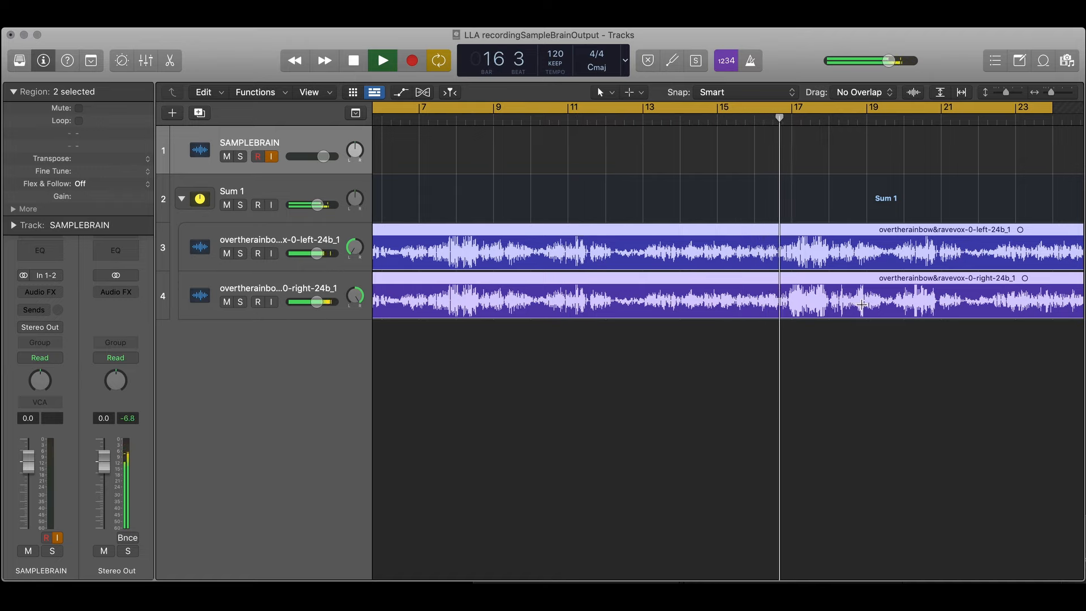
pyautogui.hscroll(5, 865, 283)
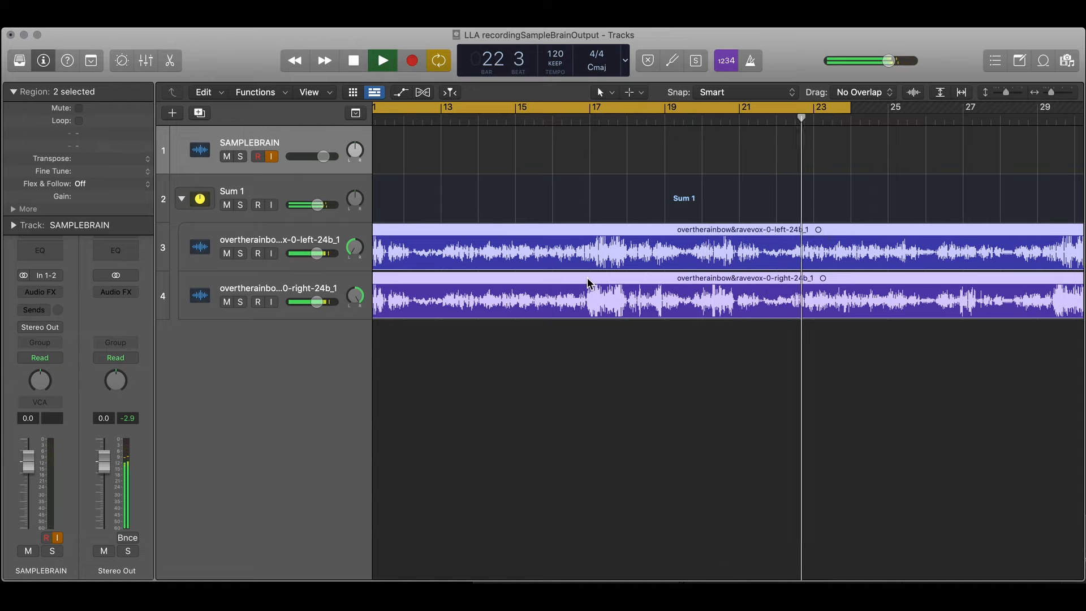
pyautogui.press('space')
# - Select the Sum 1 track and set the cycle range from bar 1 to about bar 36, covering both imported regions
pyautogui.hscroll(-10, 520, 203)
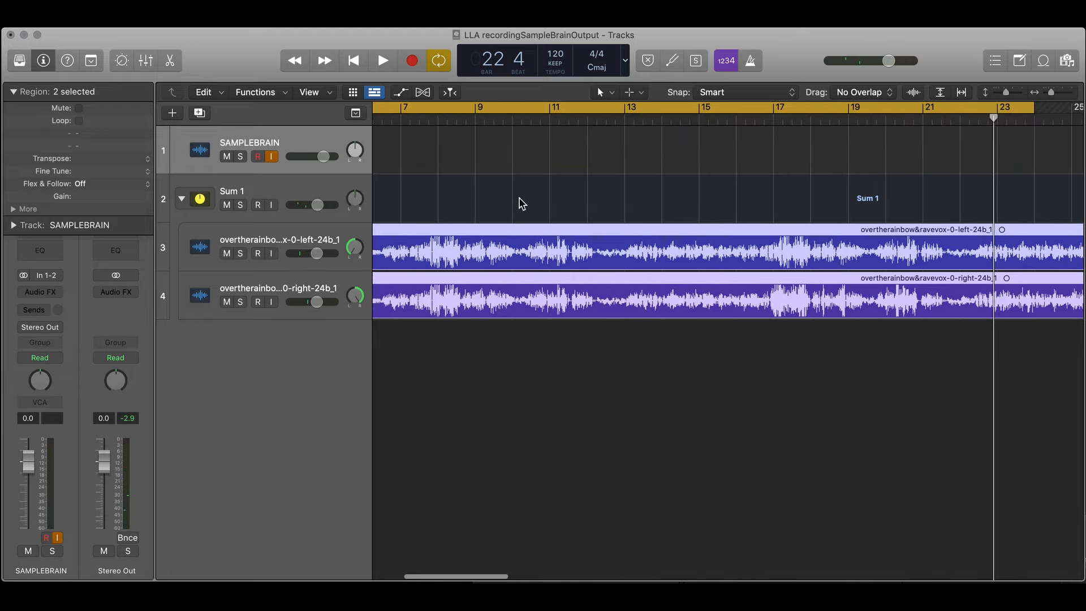
pyautogui.scroll(-5, 596, 203)
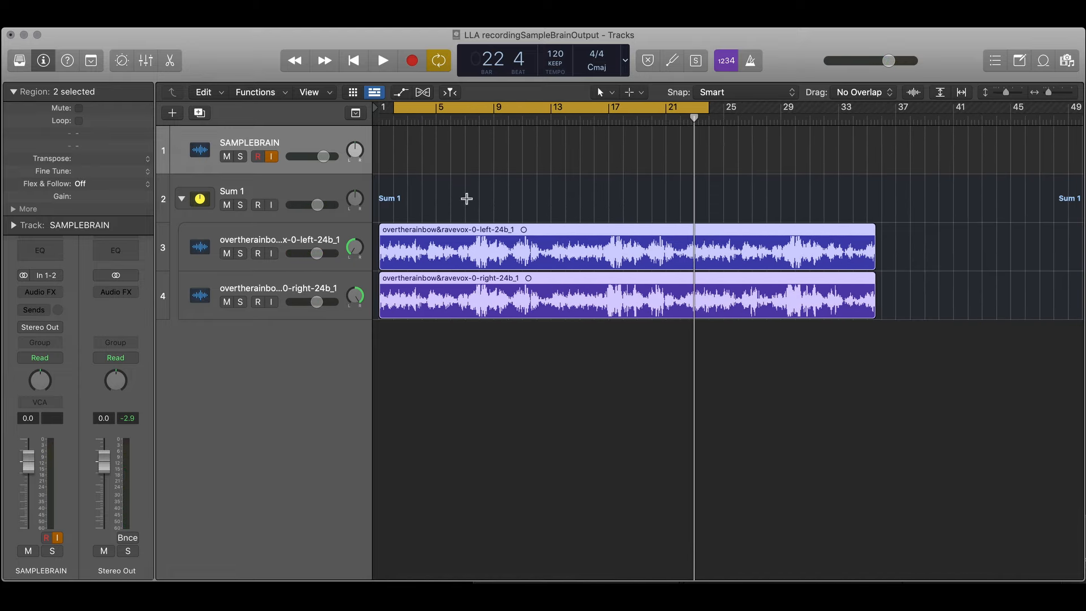
pyautogui.click(276, 195)
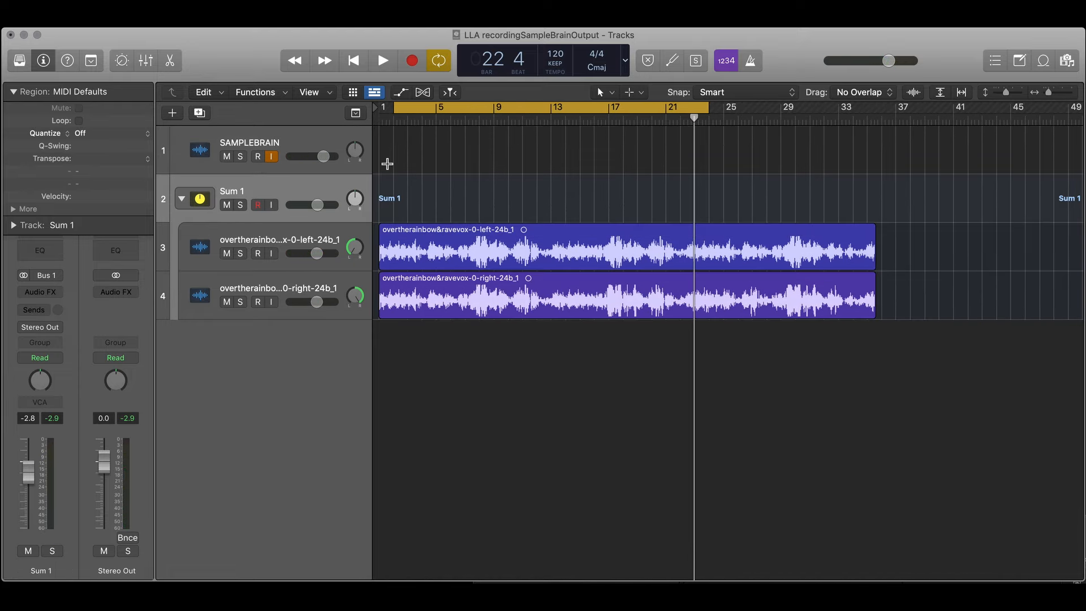
pyautogui.moveTo(398, 108); pyautogui.dragTo(379, 108)
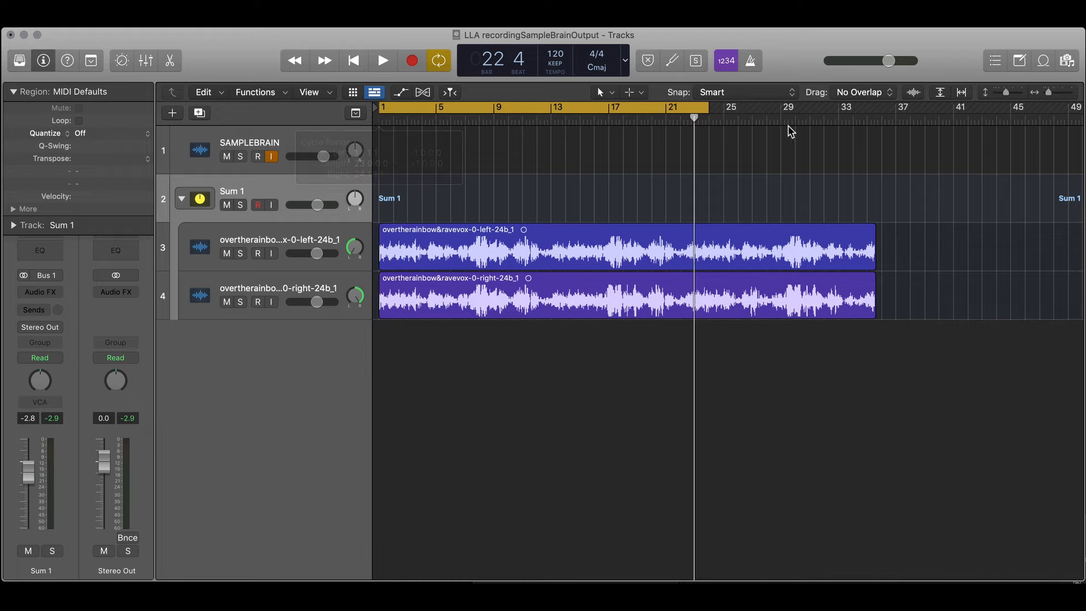
pyautogui.moveTo(708, 108); pyautogui.dragTo(881, 109)
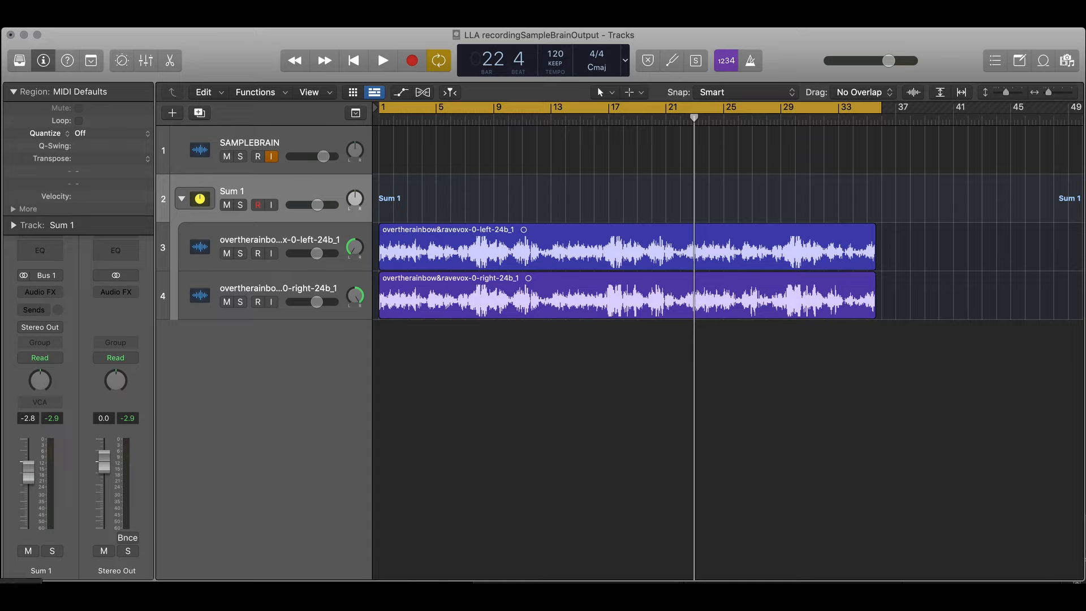
# - Switch back to samplebrain, open its audio settings dialog, and move the dialog fully into view
pyautogui.press('super+Tab')
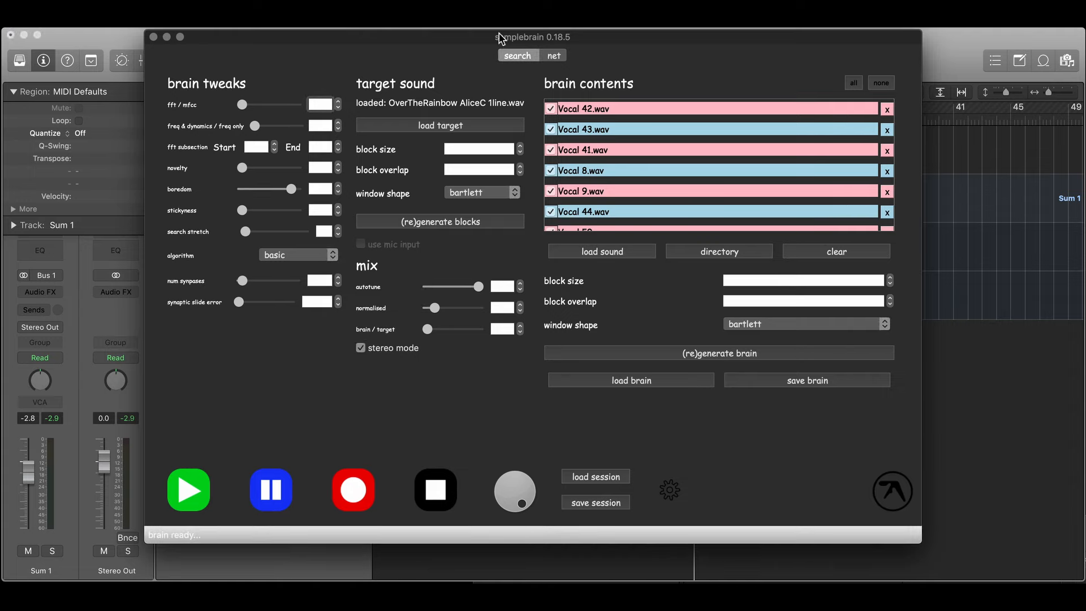
pyautogui.moveTo(465, 41); pyautogui.dragTo(472, 41)
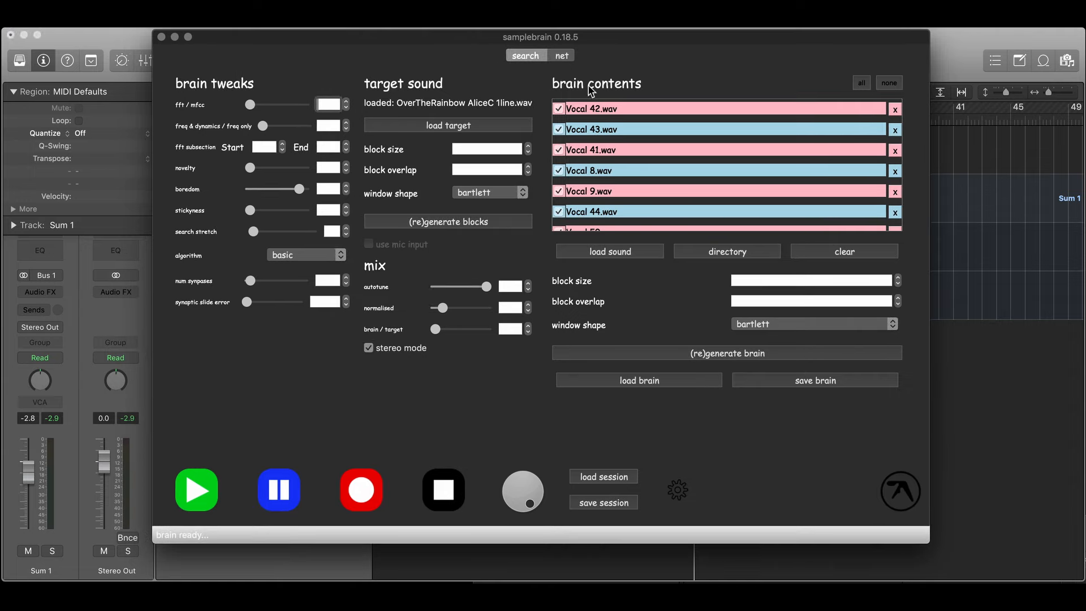
pyautogui.click(679, 490)
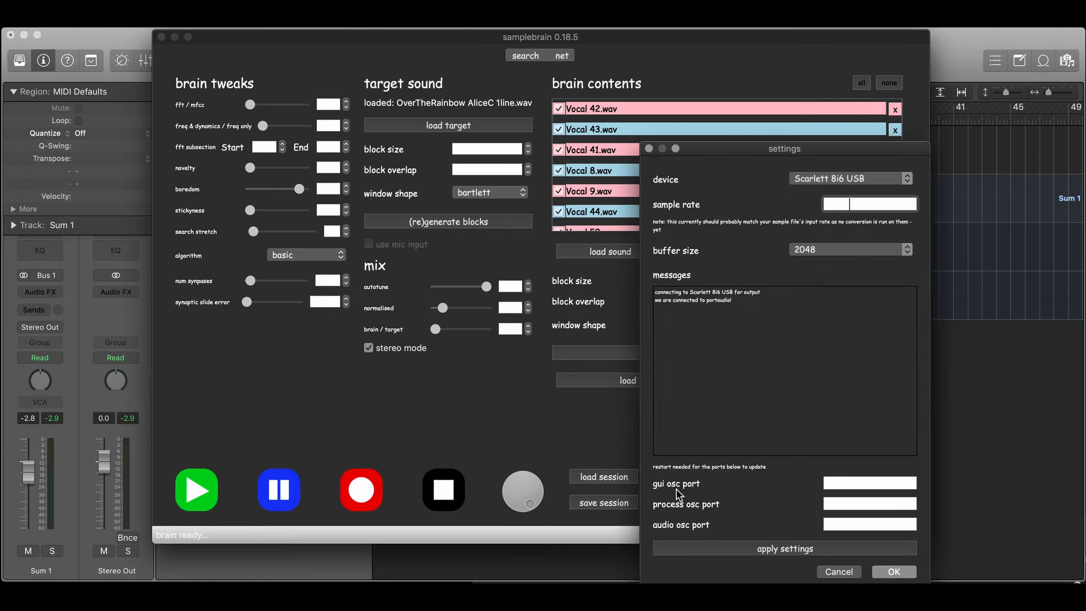
pyautogui.moveTo(753, 152); pyautogui.dragTo(701, 124)
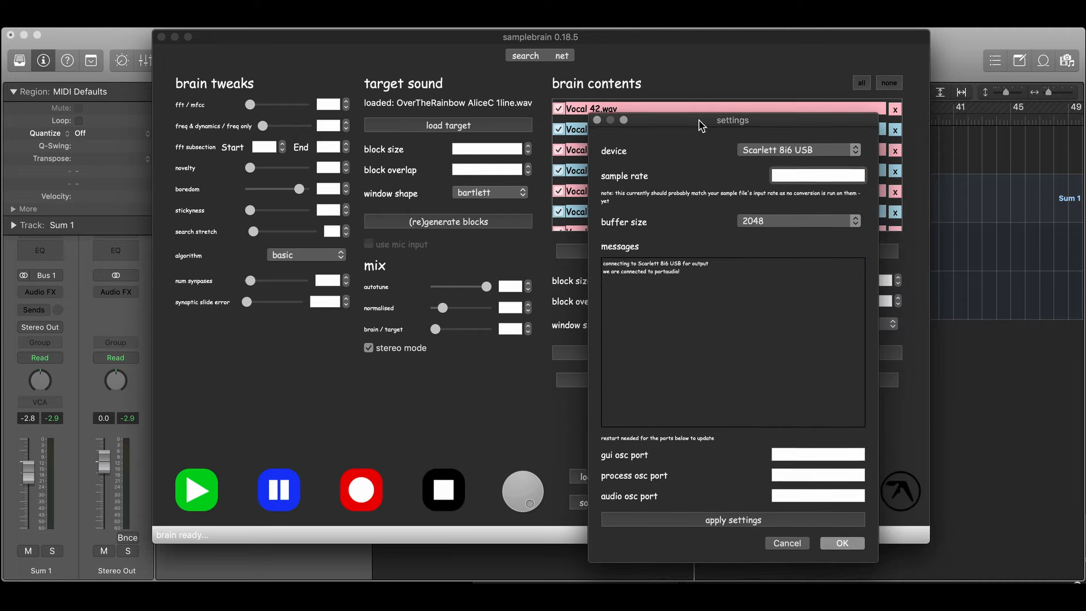
# - Set samplebrain's output device to BlackHole 2ch and confirm the settings
pyautogui.click(803, 151)
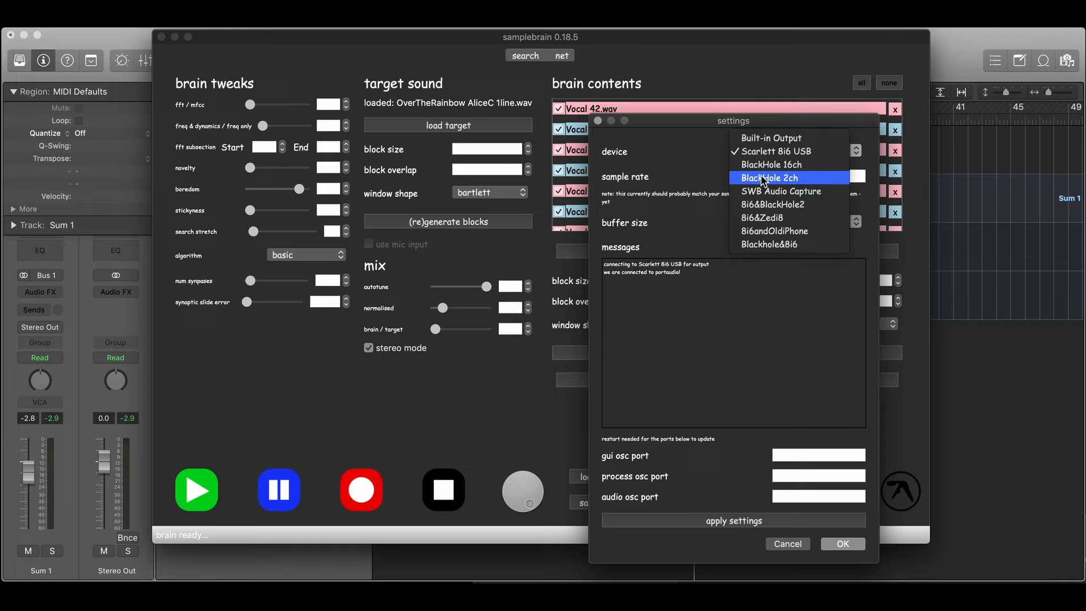
pyautogui.click(794, 179)
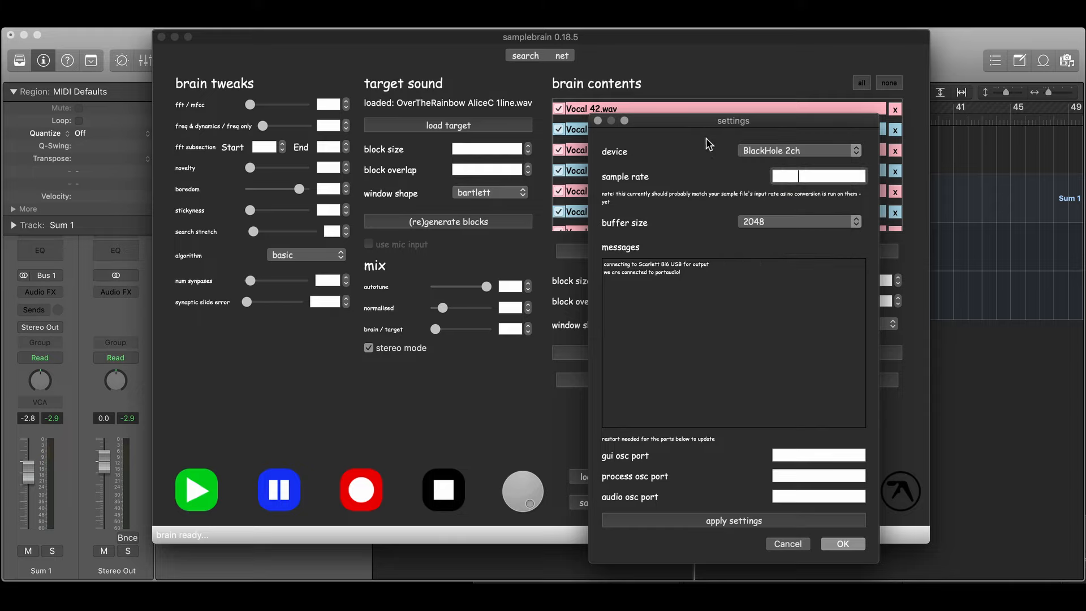
pyautogui.moveTo(704, 128); pyautogui.dragTo(704, 124)
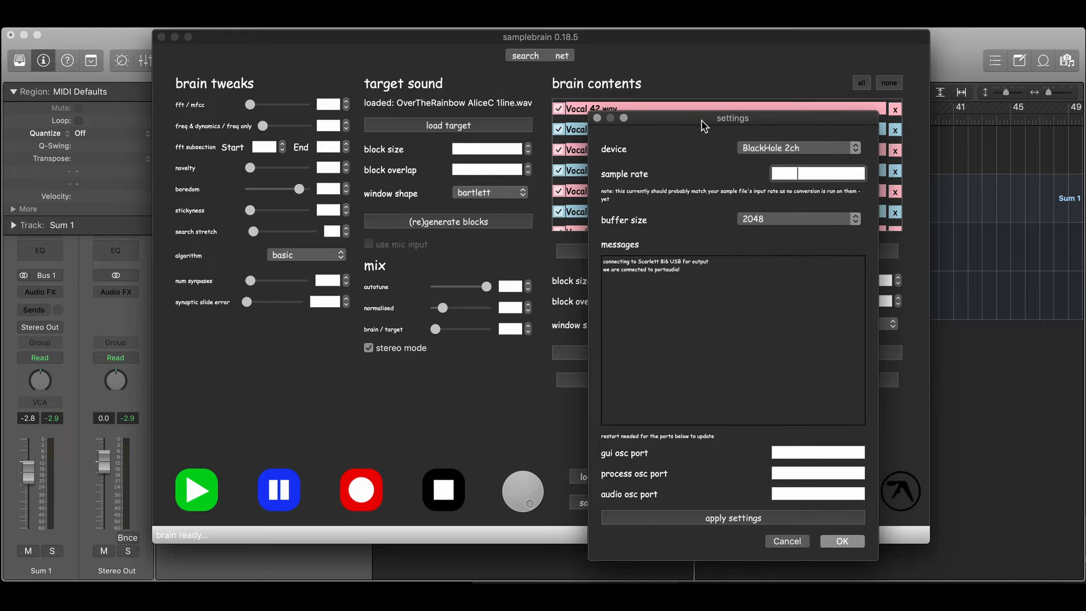
pyautogui.click(847, 545)
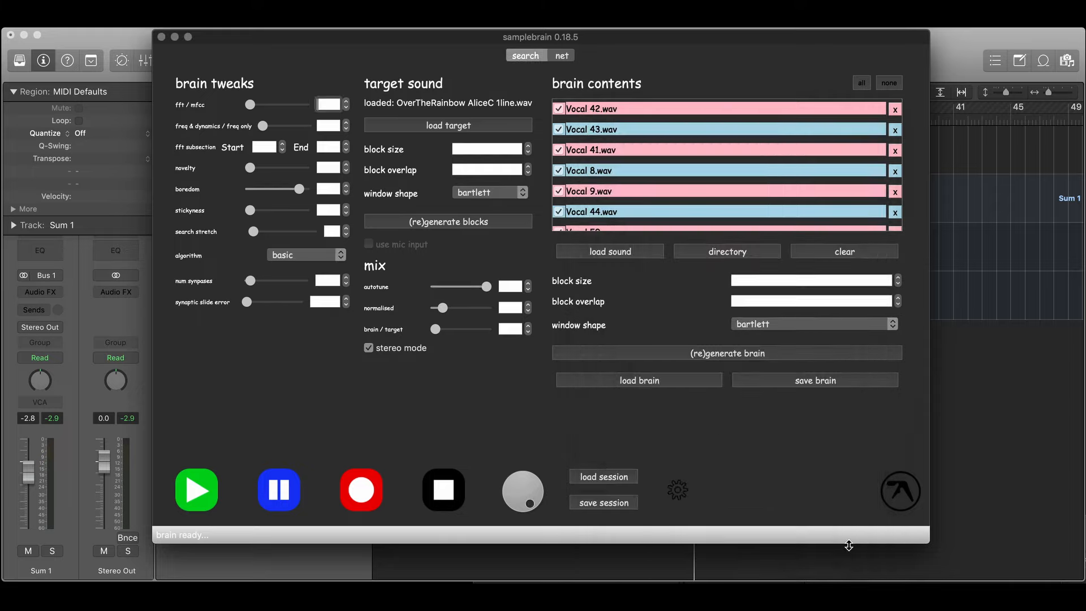
# - Switch to Logic Pro and check the output and input devices in its audio preferences
pyautogui.click(103, 44)
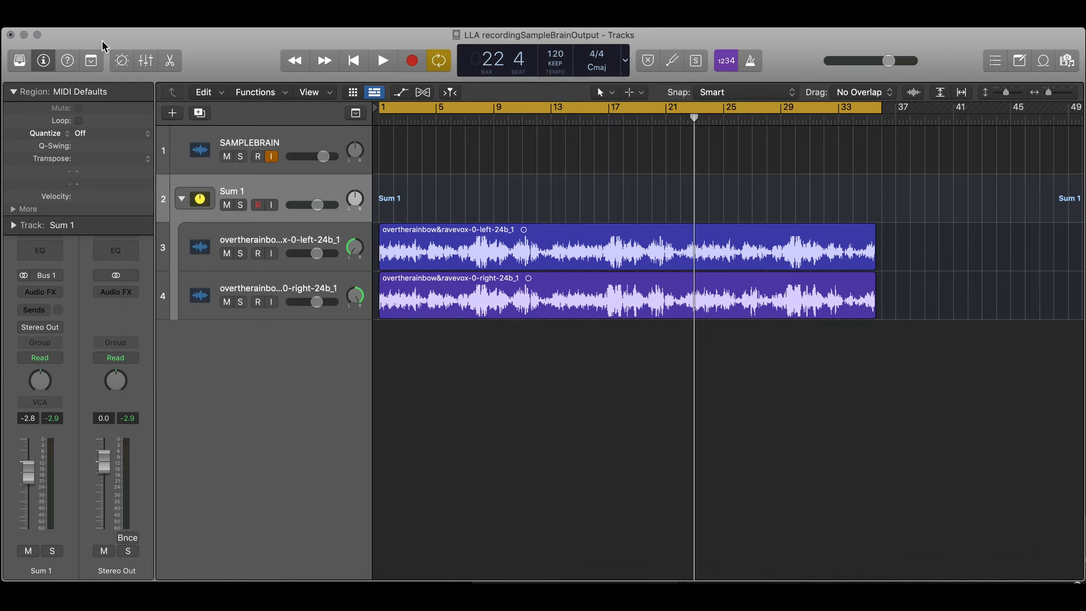
pyautogui.press('super+comma')
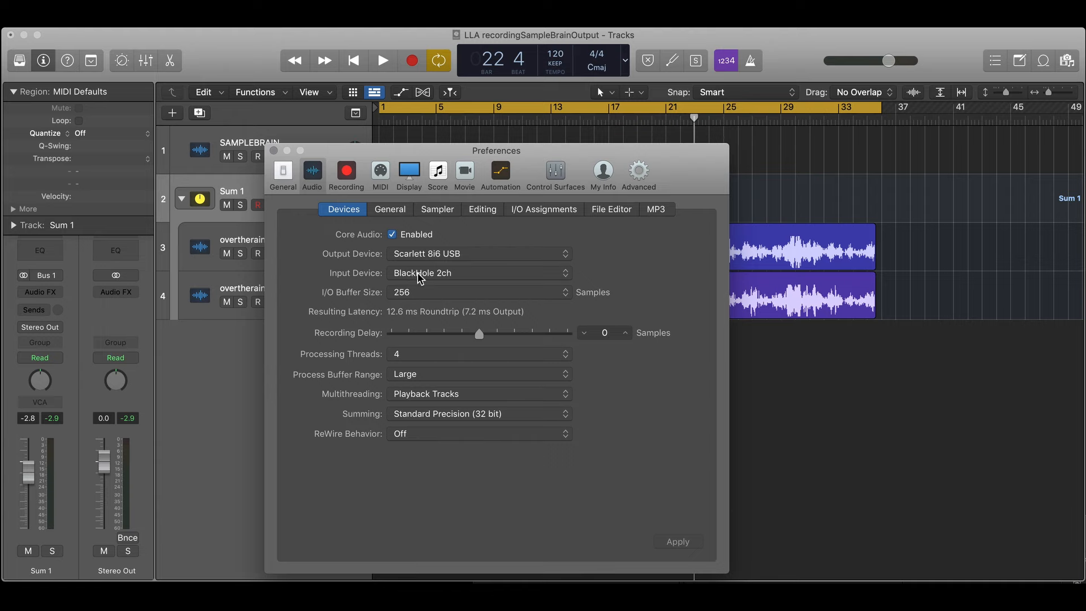
pyautogui.click(273, 151)
# - Select the SAMPLEBRAIN track and mute the Sum 1 track
pyautogui.click(281, 141)
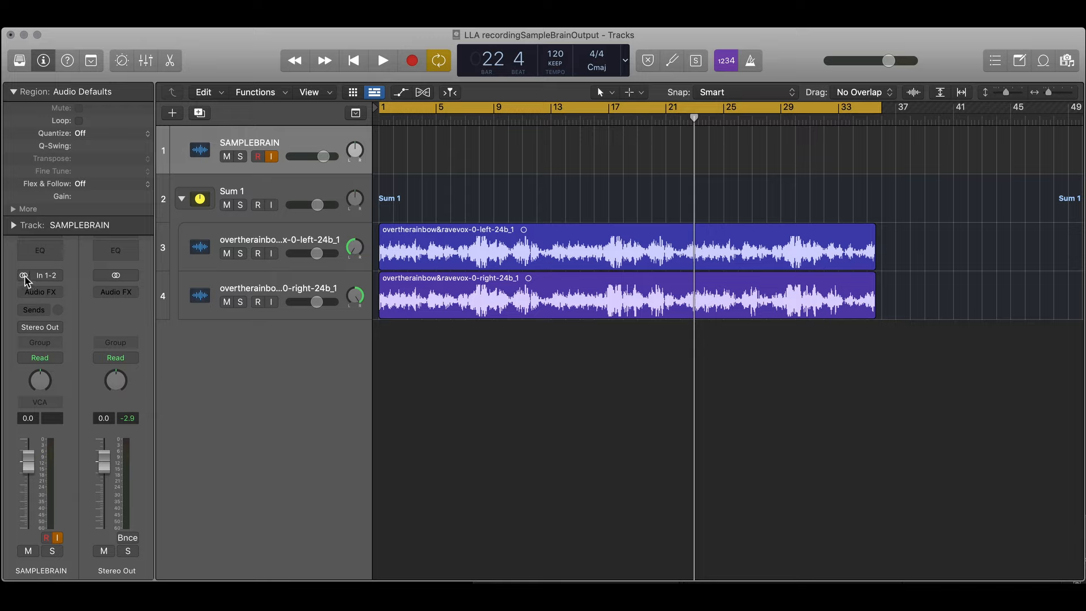
pyautogui.click(226, 205)
# - Start playback in samplebrain and record its output onto the SAMPLEBRAIN track in Logic Pro from bar 1
pyautogui.press('super+Tab')
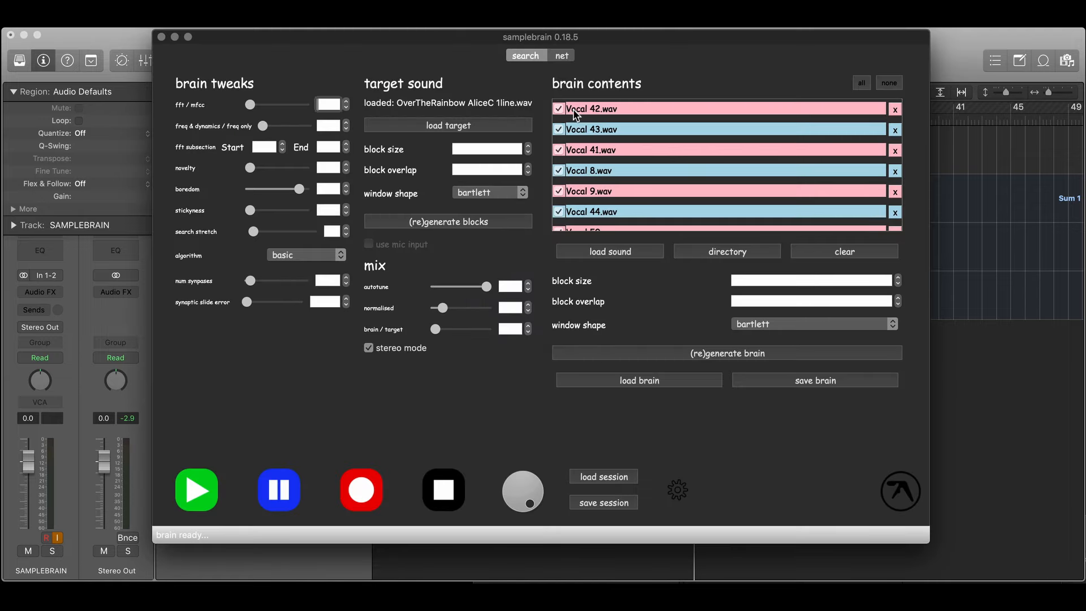
pyautogui.moveTo(577, 32); pyautogui.dragTo(698, 46)
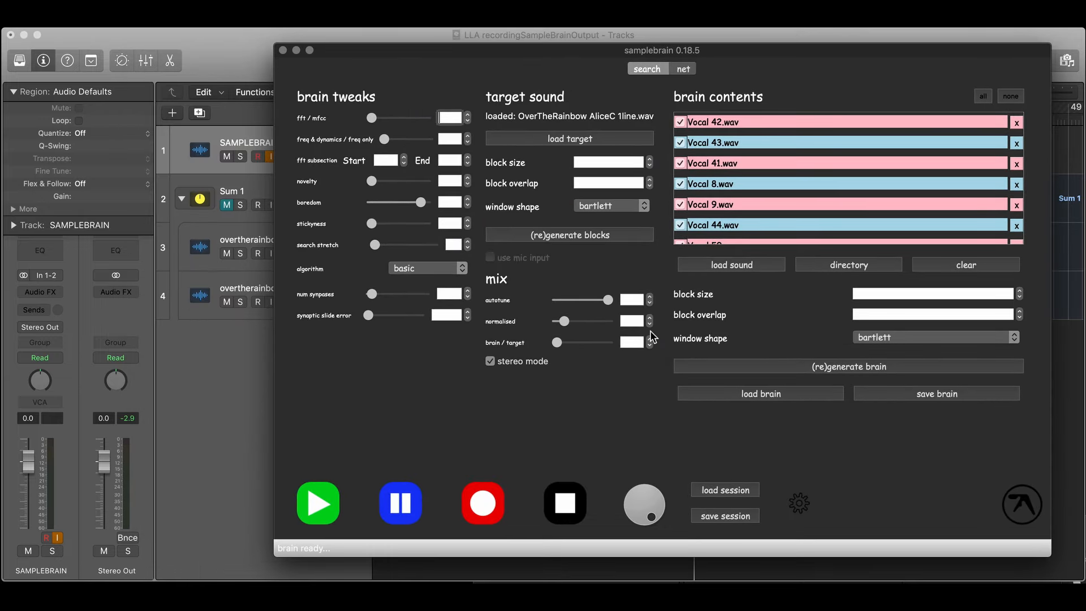
pyautogui.click(325, 501)
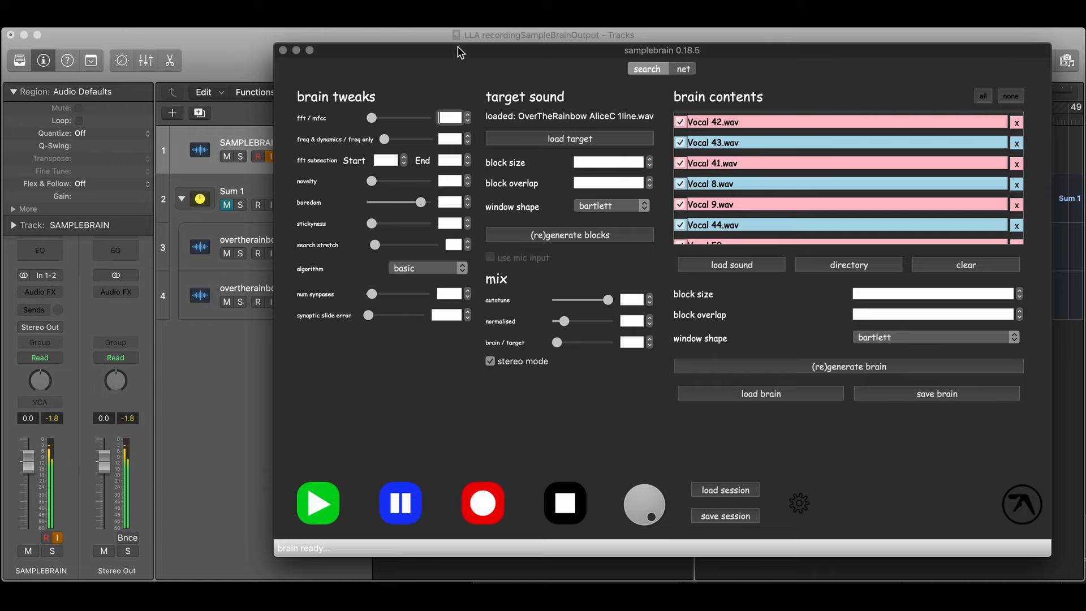
pyautogui.moveTo(455, 50); pyautogui.dragTo(506, 107)
pyautogui.click(383, 58)
pyautogui.click(411, 60)
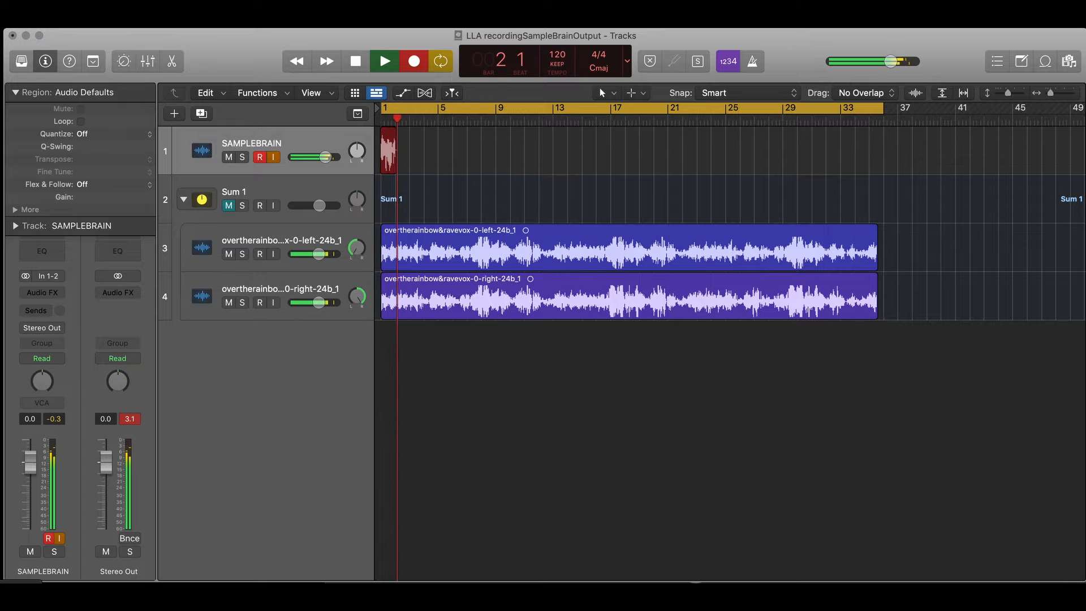
# - Return to samplebrain while recording runs, lower the normalised mix to its minimum, and vary the brain/target mix
pyautogui.press('super+Tab')
pyautogui.moveTo(784, 111); pyautogui.dragTo(646, 223)
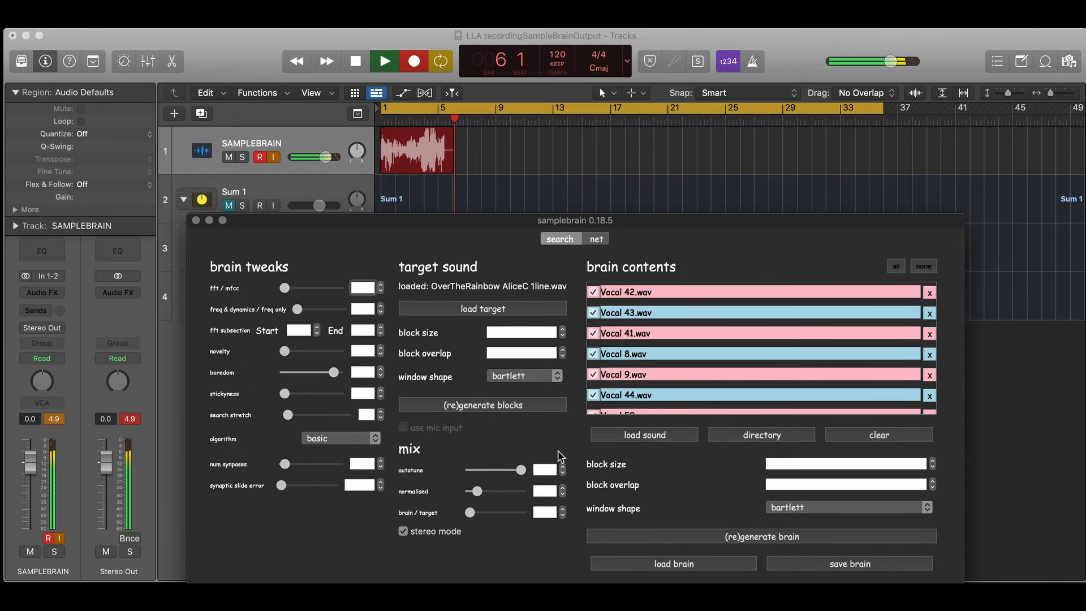
pyautogui.moveTo(477, 491); pyautogui.dragTo(470, 492)
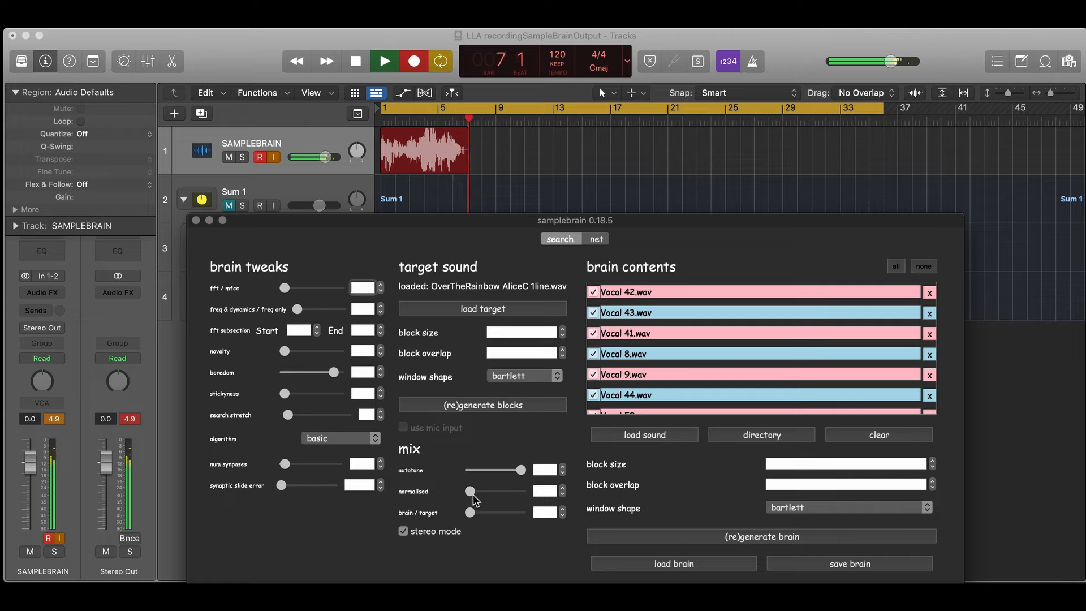
pyautogui.moveTo(471, 512)
pyautogui.mouseDown()
pyautogui.moveTo(516, 513)
pyautogui.moveTo(474, 515)
pyautogui.mouseUp()
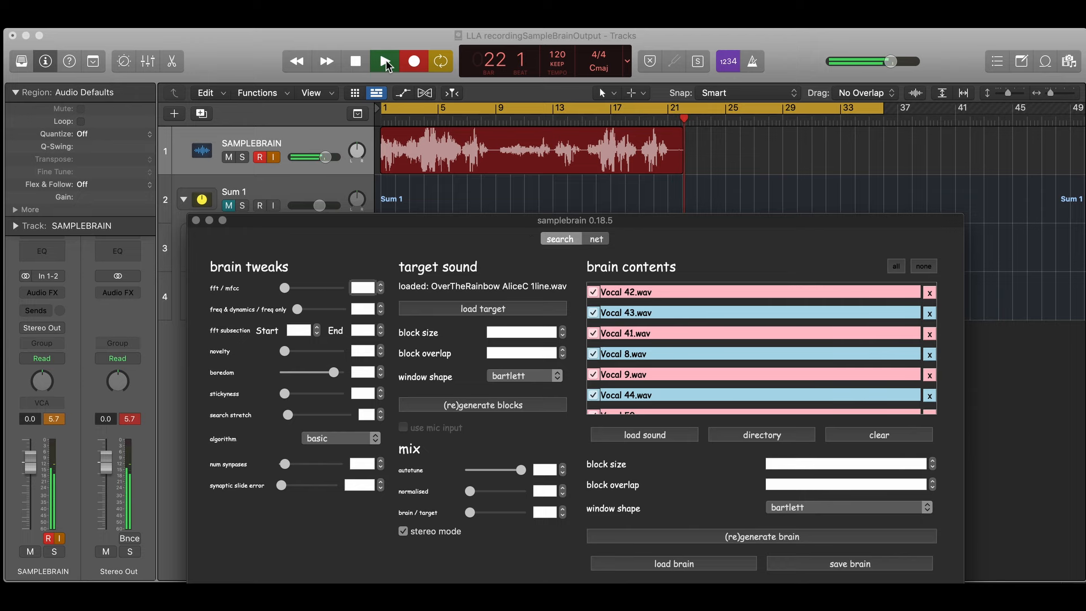
# - Stop the Logic Pro recording at about bar 22, and stop playback in samplebrain
pyautogui.click(357, 62)
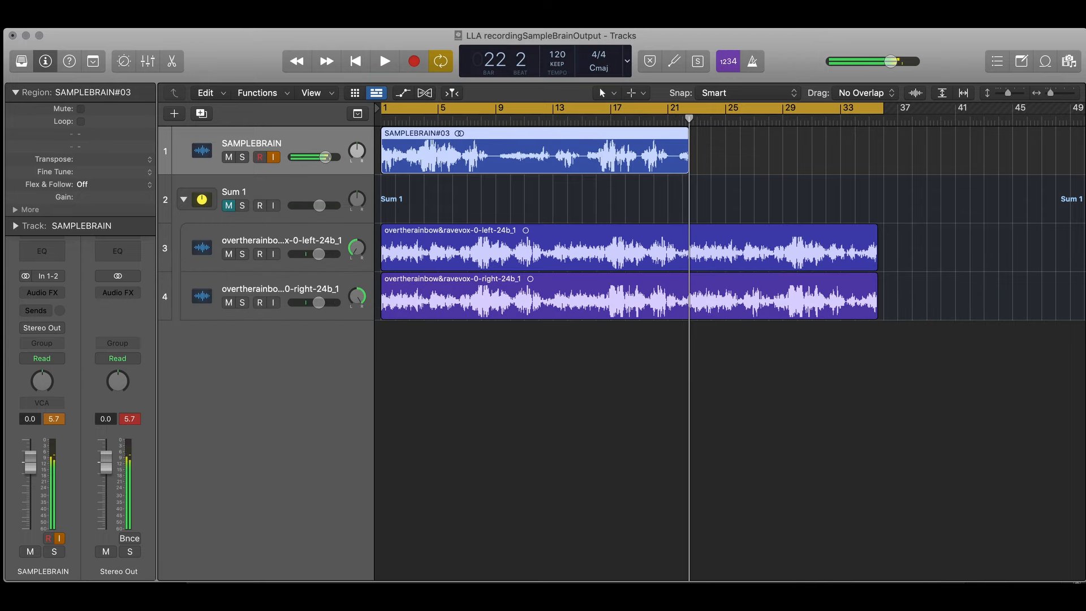
pyautogui.click(599, 591)
pyautogui.moveTo(605, 222); pyautogui.dragTo(596, 60)
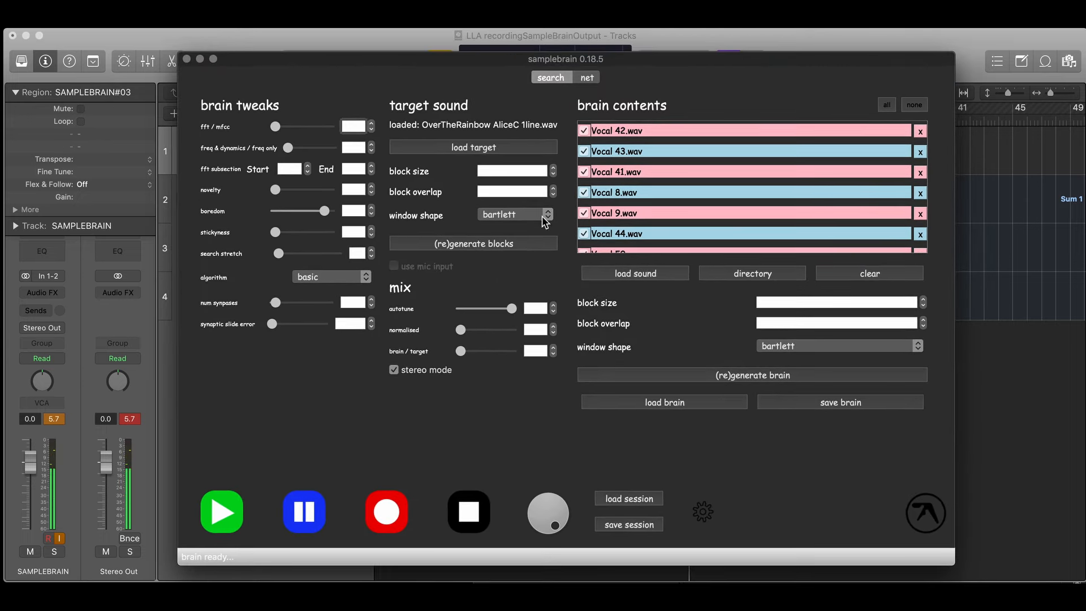
pyautogui.click(468, 512)
# - Review the device, sample rate and buffer size in samplebrain's settings, and close the dialog
pyautogui.moveTo(491, 61); pyautogui.dragTo(513, 55)
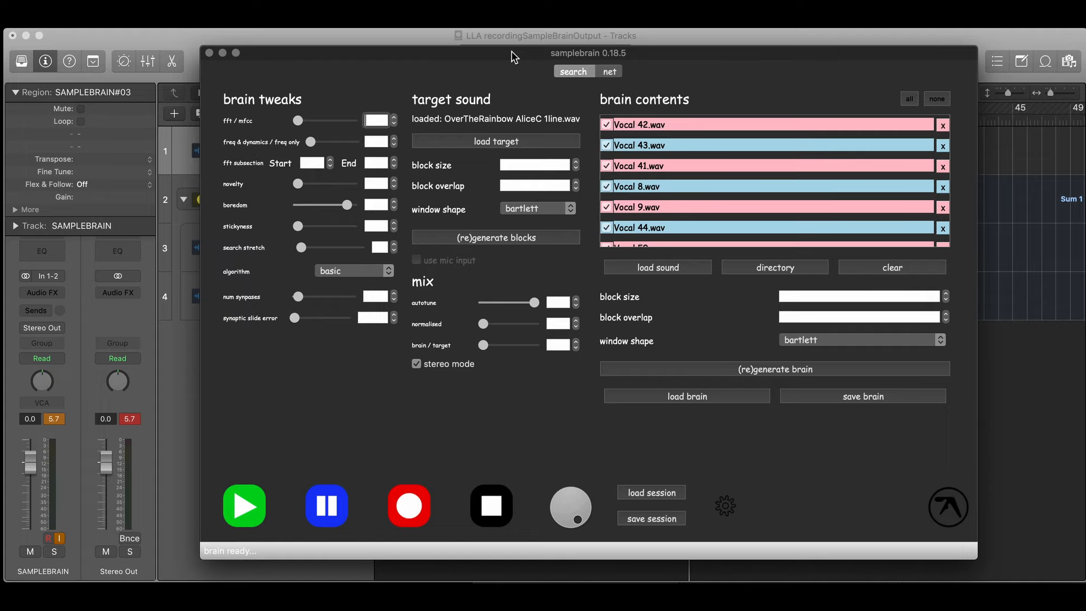
pyautogui.moveTo(511, 51); pyautogui.dragTo(505, 54)
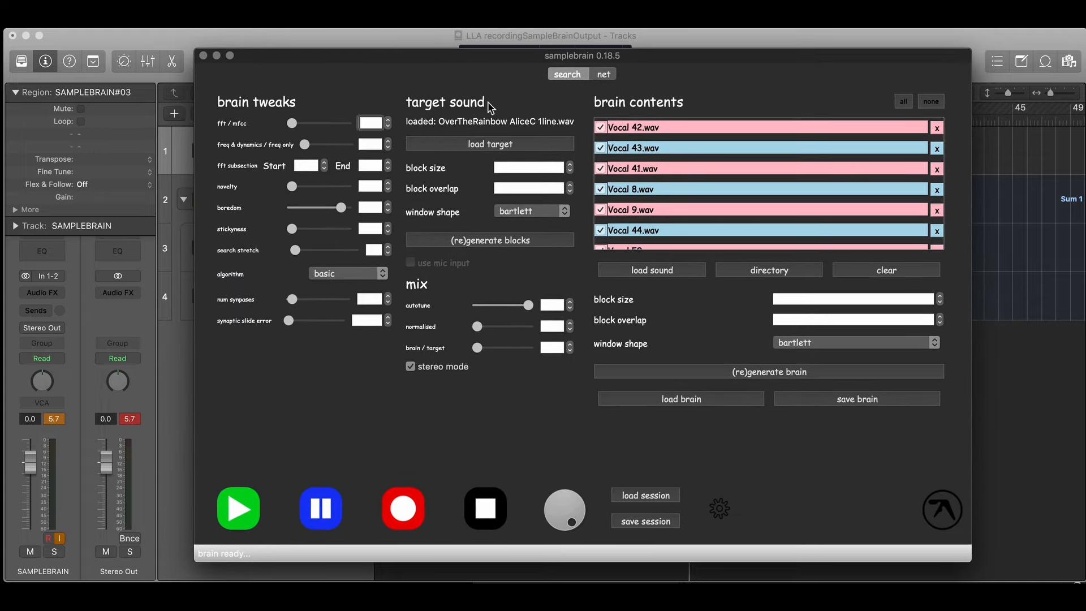
pyautogui.click(720, 507)
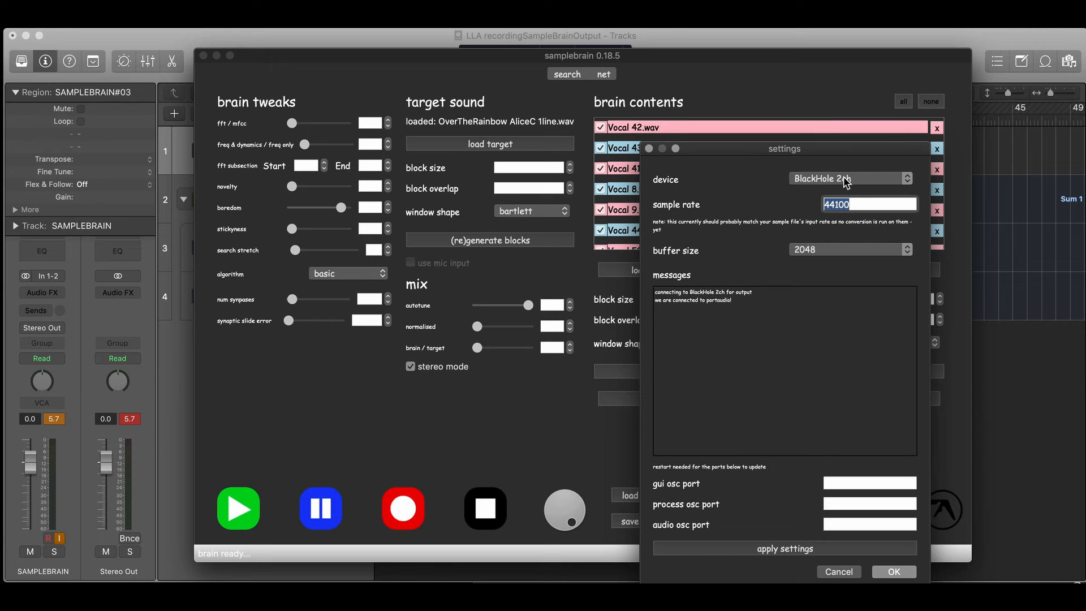
pyautogui.click(894, 572)
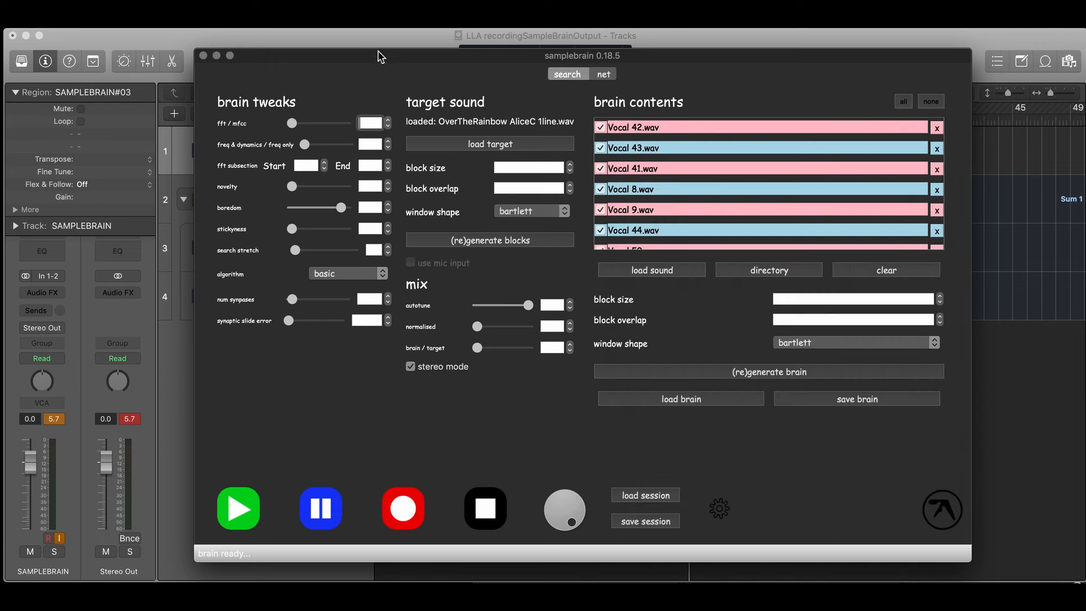
# - Switch to Logic Pro, mute the SAMPLEBRAIN track, and unmute and select the Sum 1 track
pyautogui.click(306, 47)
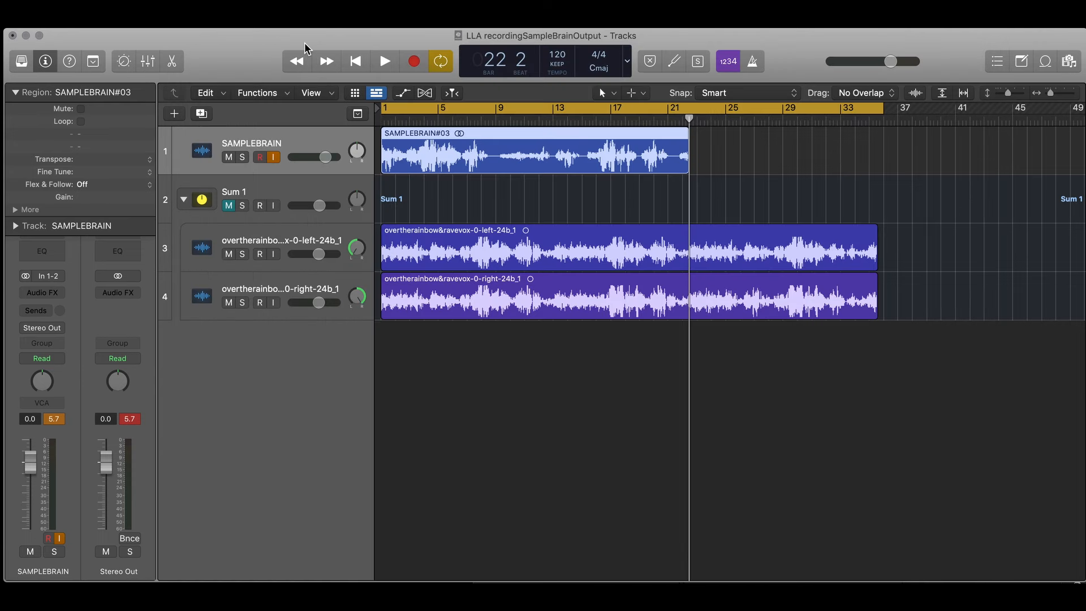
pyautogui.click(228, 158)
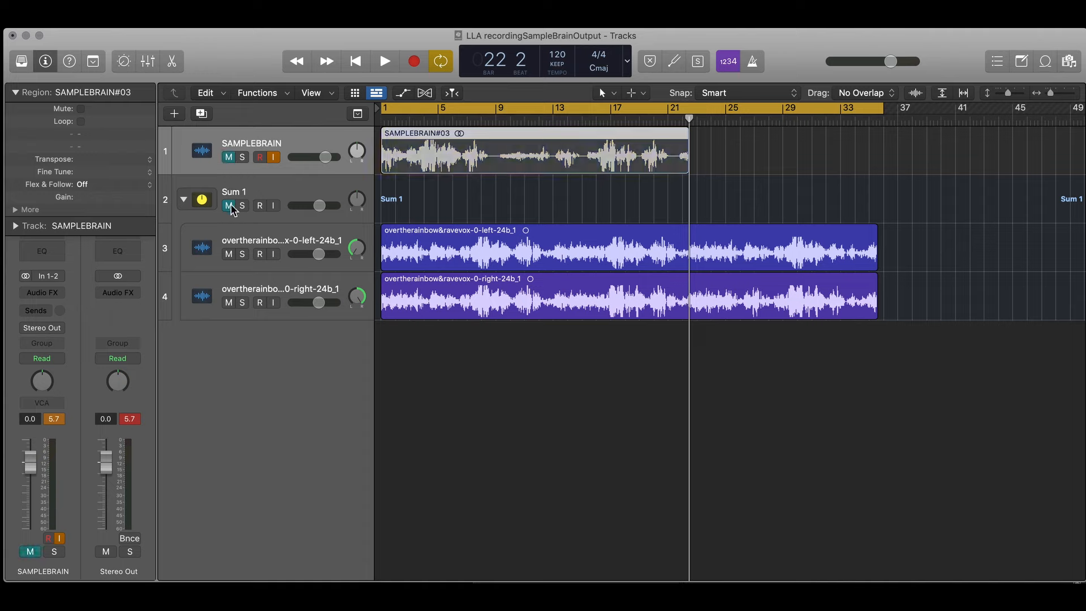
pyautogui.click(311, 191)
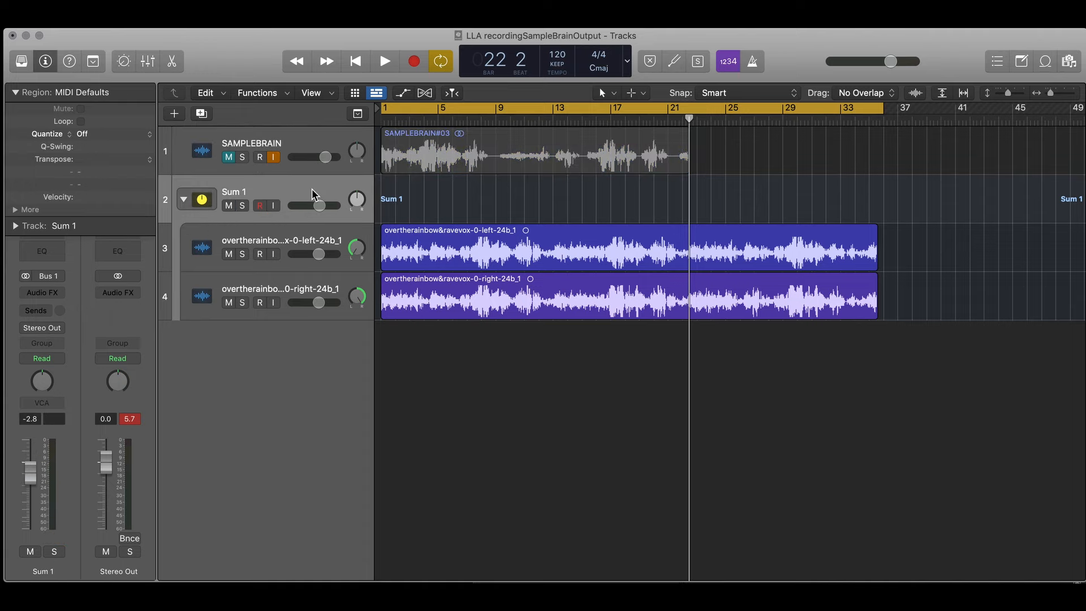